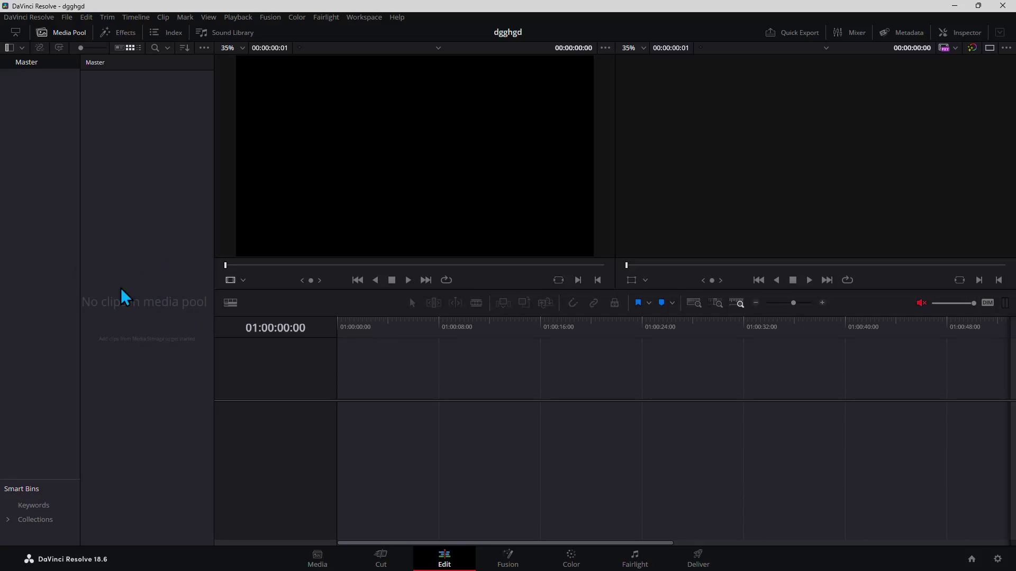
Create a new Fusion composition clip named "hi" in the media pool and open it in Fusion.
{"action": "right_click", "coordinate": [151, 272]}
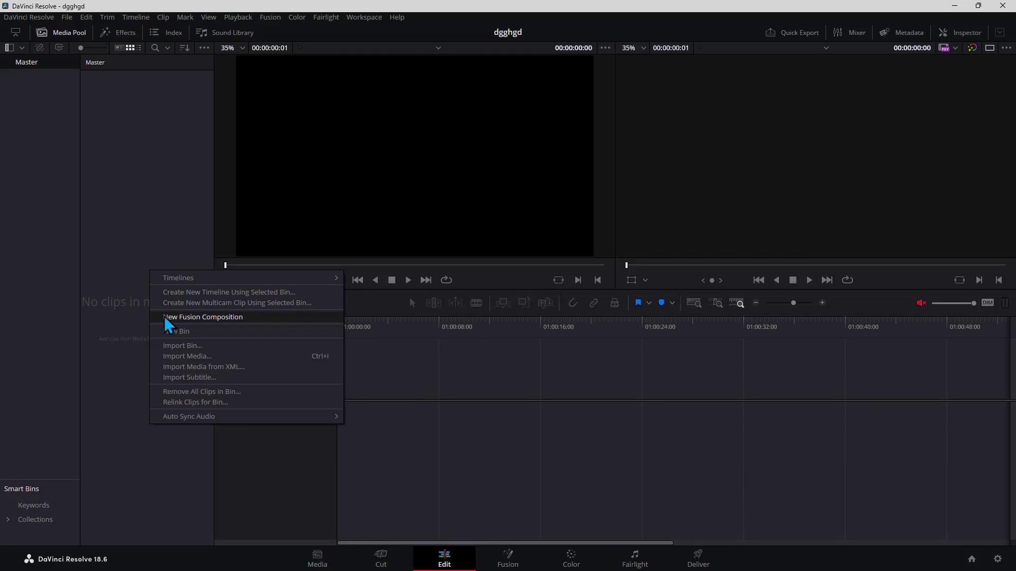
{"action": "left_click", "coordinate": [229, 316]}
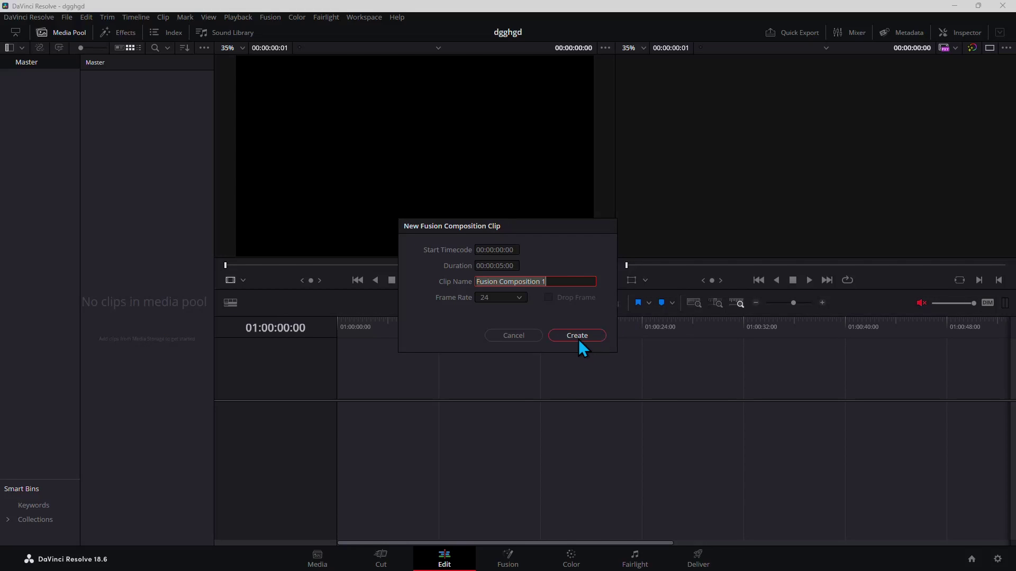
{"action": "key", "text": "BackSpace"}
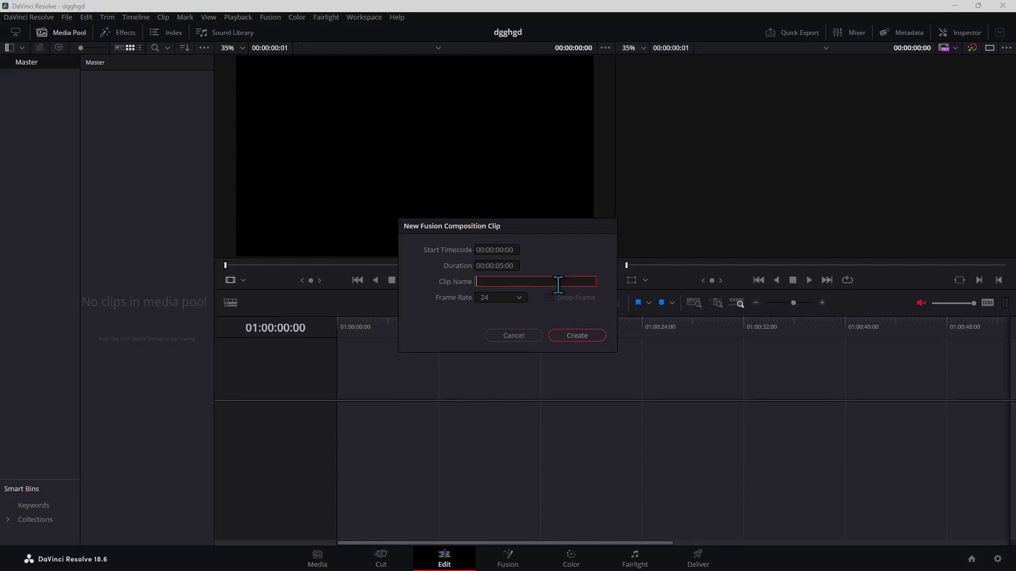
{"action": "left_click", "coordinate": [582, 335]}
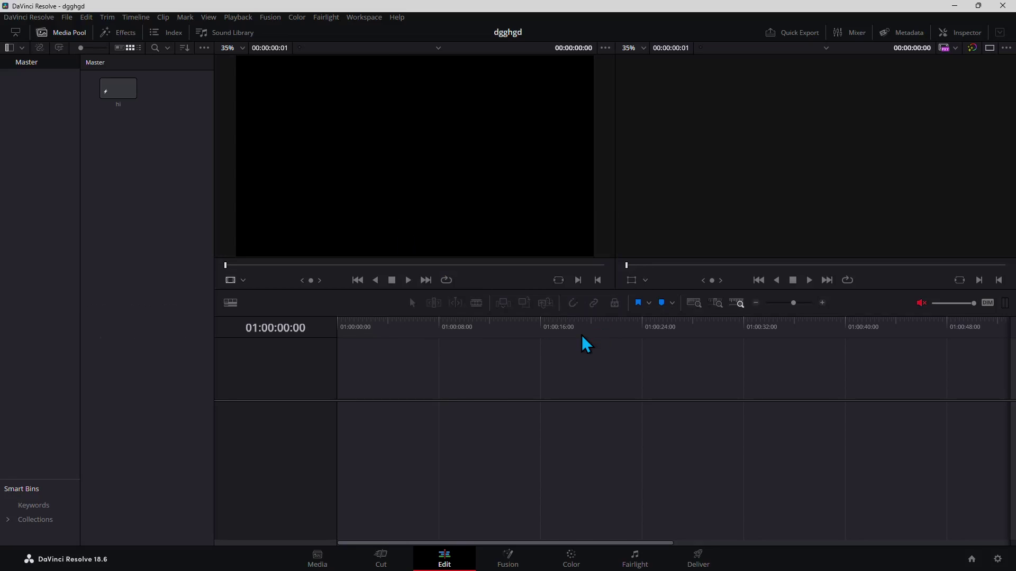
{"action": "double_click", "coordinate": [122, 91]}
Add a Background node feeding MediaOut1, level with it on the far side of the node graph, and set its alpha to 0.
{"action": "left_click_drag", "start_coordinate": [361, 439], "coordinate": [594, 438]}
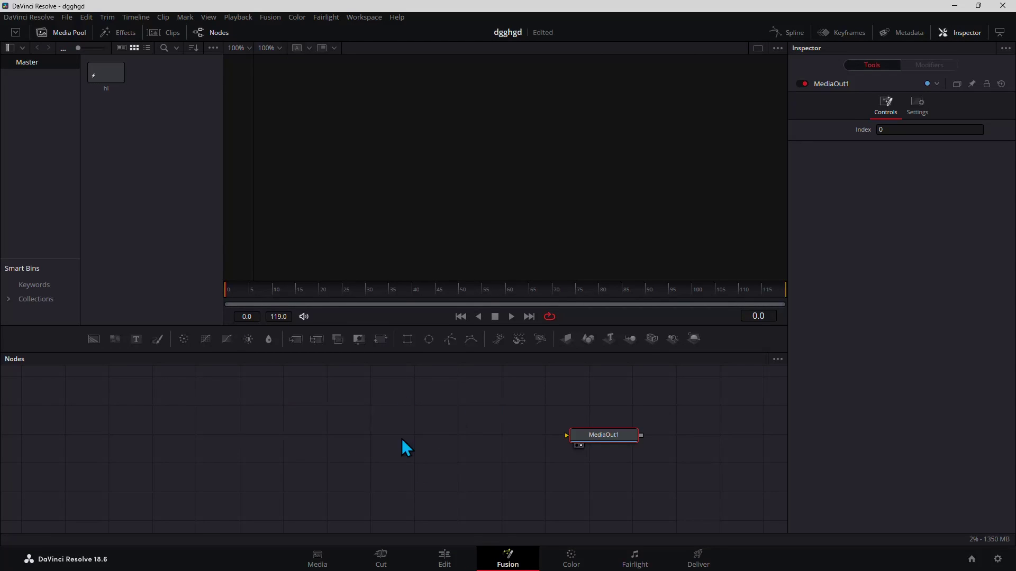
{"action": "left_click", "coordinate": [347, 441]}
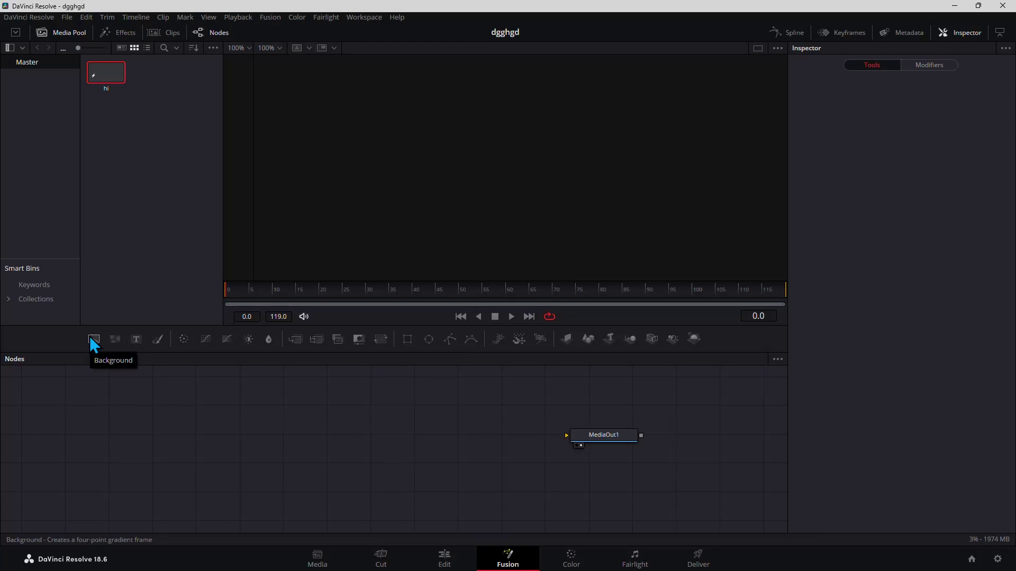
{"action": "left_click_drag", "start_coordinate": [94, 343], "coordinate": [586, 447]}
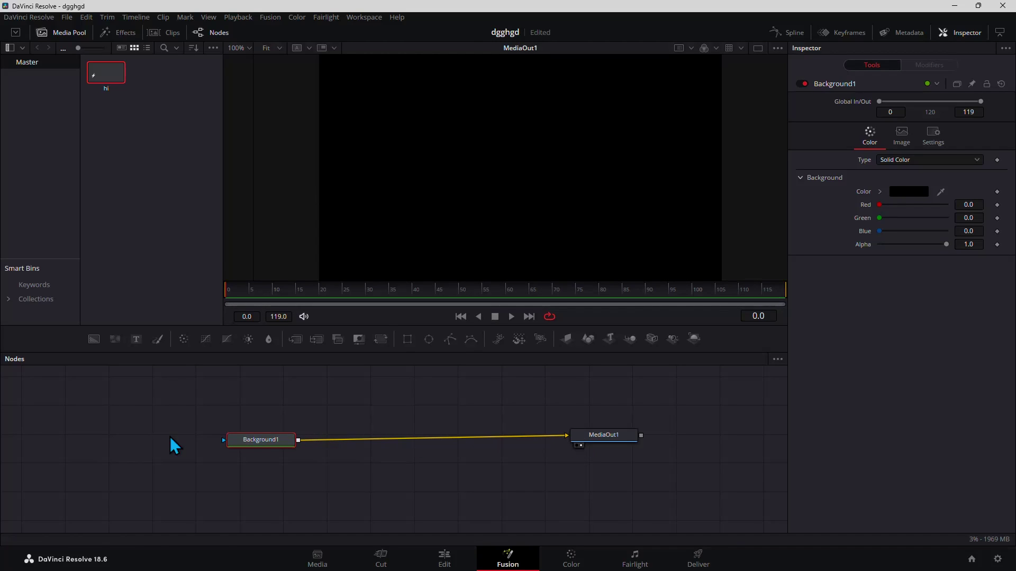
{"action": "left_click_drag", "start_coordinate": [249, 437], "coordinate": [246, 433]}
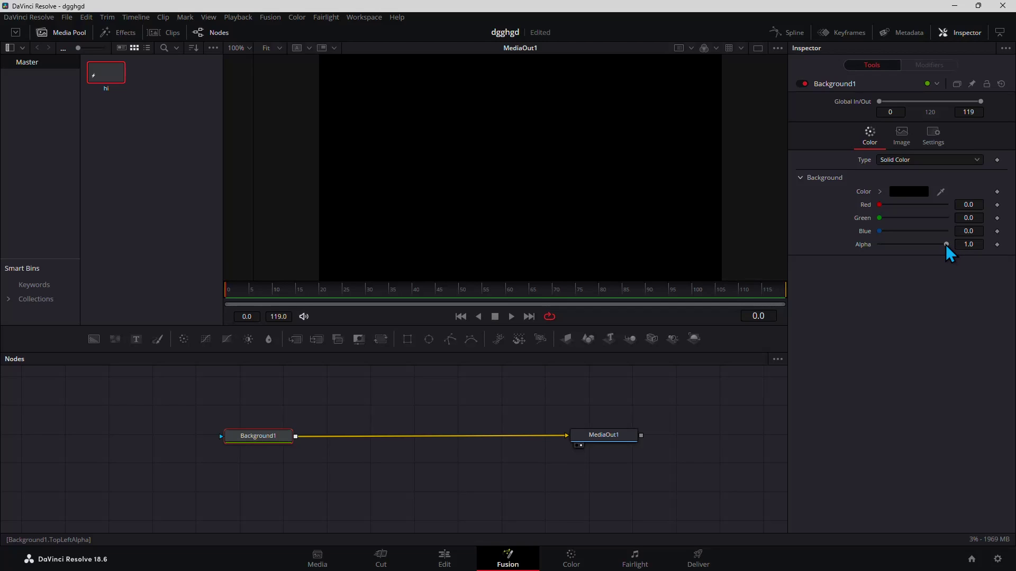
{"action": "left_click_drag", "start_coordinate": [947, 244], "coordinate": [833, 259]}
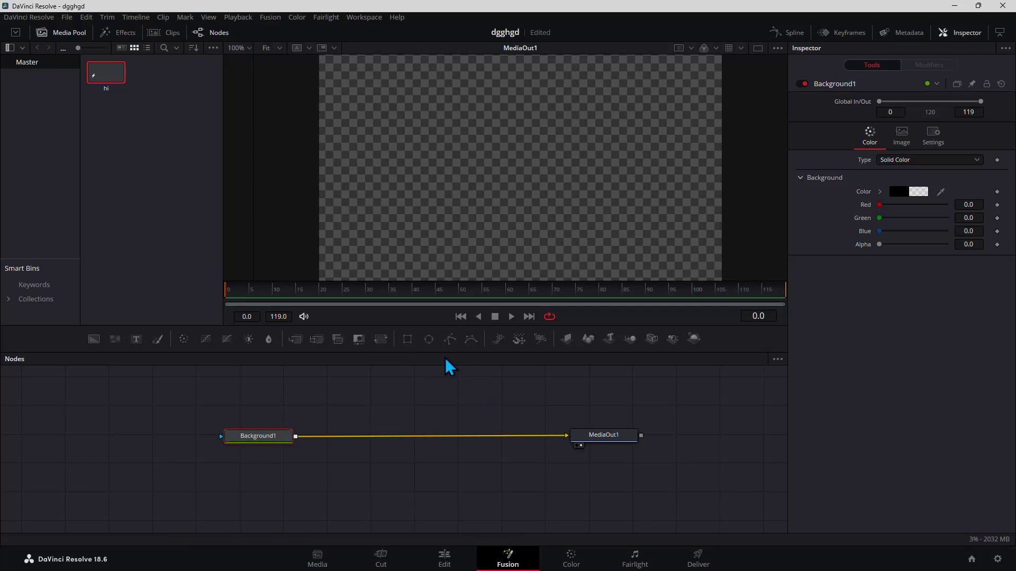
Insert a Merge node between Background1 and MediaOut1, and move all three nodes lower to leave space above.
{"action": "left_click", "coordinate": [295, 341]}
{"action": "left_click_drag", "start_coordinate": [351, 438], "coordinate": [403, 439]}
{"action": "left_click", "coordinate": [395, 445]}
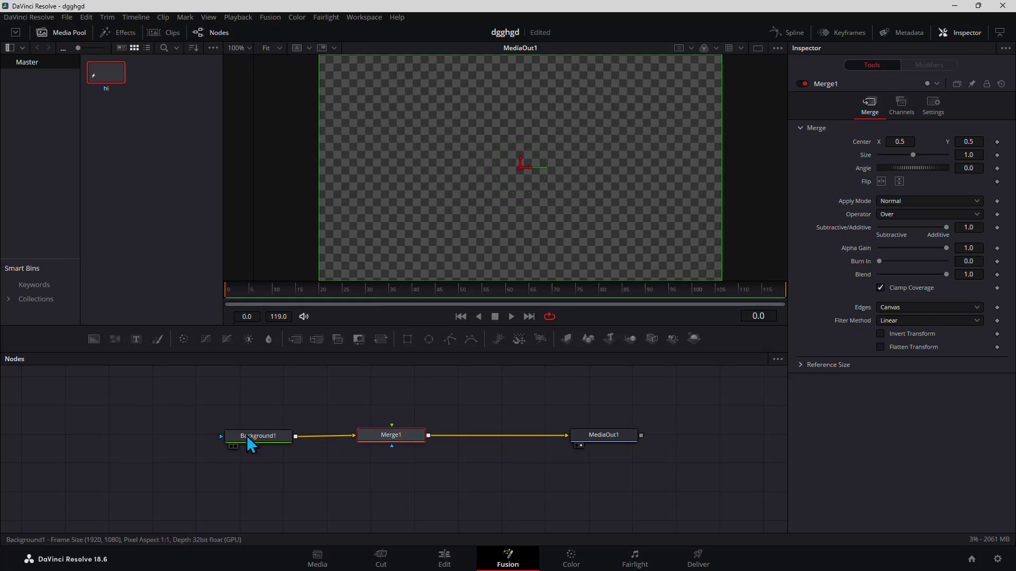
{"action": "left_click_drag", "start_coordinate": [249, 444], "coordinate": [229, 468]}
{"action": "left_click_drag", "start_coordinate": [605, 439], "coordinate": [628, 469]}
{"action": "left_click_drag", "start_coordinate": [412, 436], "coordinate": [422, 462]}
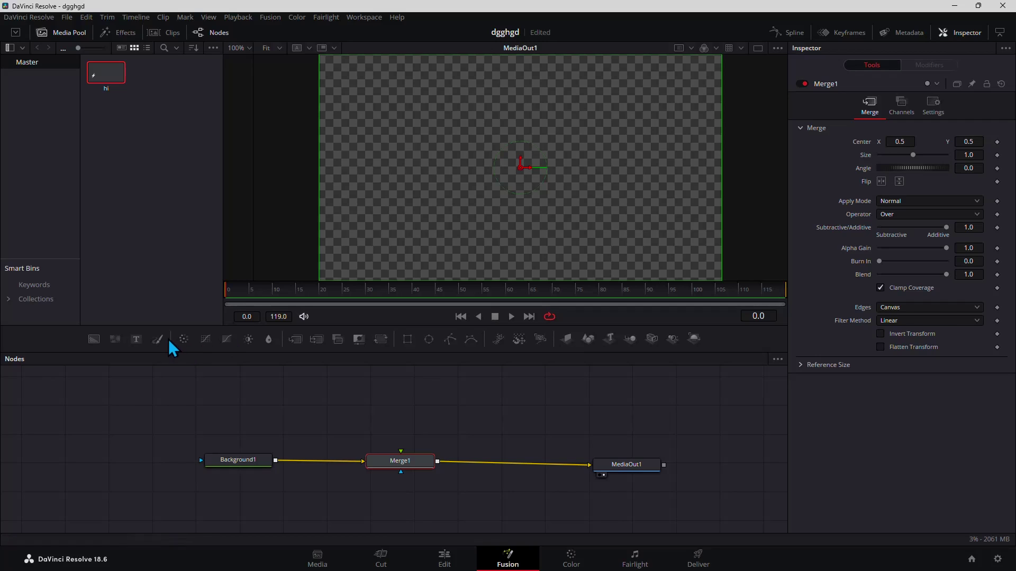
Add a Text+ node above Merge1 as its foreground input and enter the text "fortexDavinci".
{"action": "left_click_drag", "start_coordinate": [136, 339], "coordinate": [399, 462]}
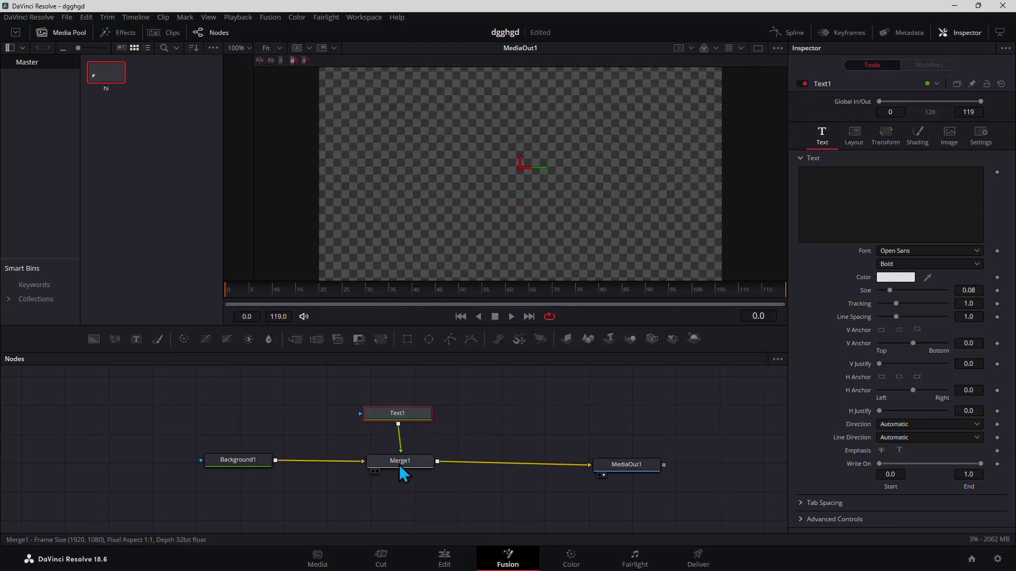
{"action": "left_click_drag", "start_coordinate": [402, 421], "coordinate": [408, 401]}
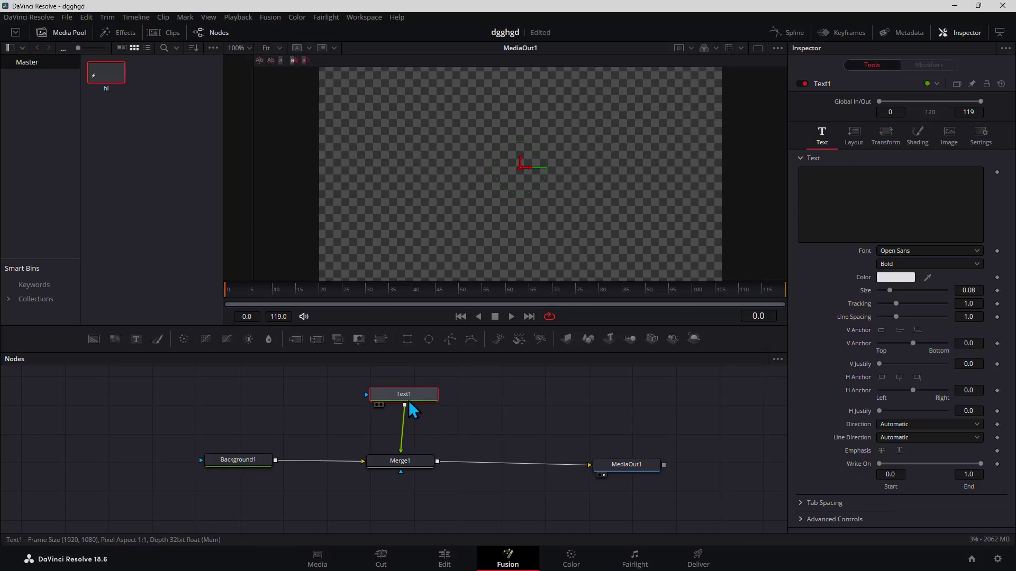
{"action": "left_click", "coordinate": [840, 177]}
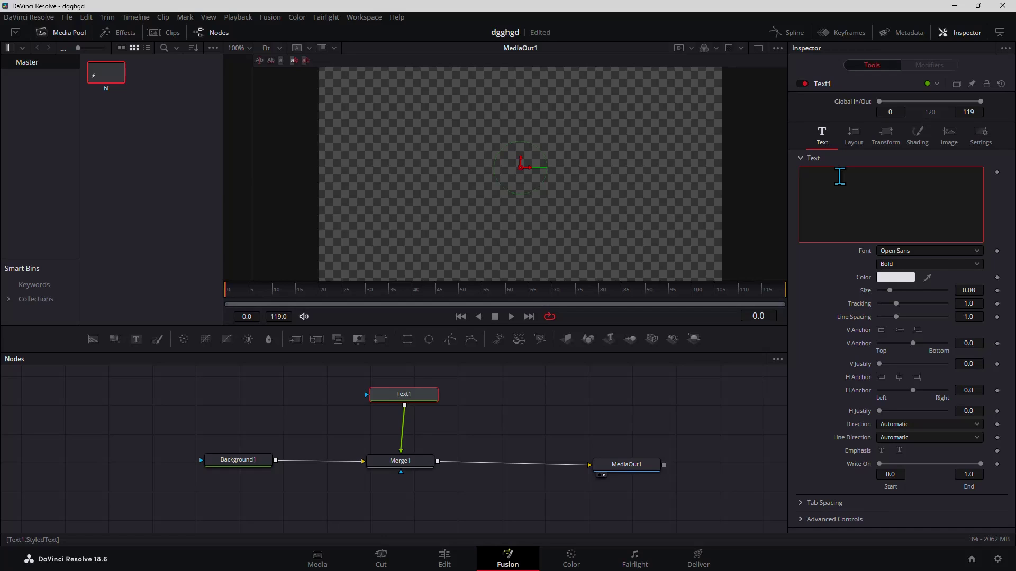
{"action": "type", "text": "fortexDavinci"}
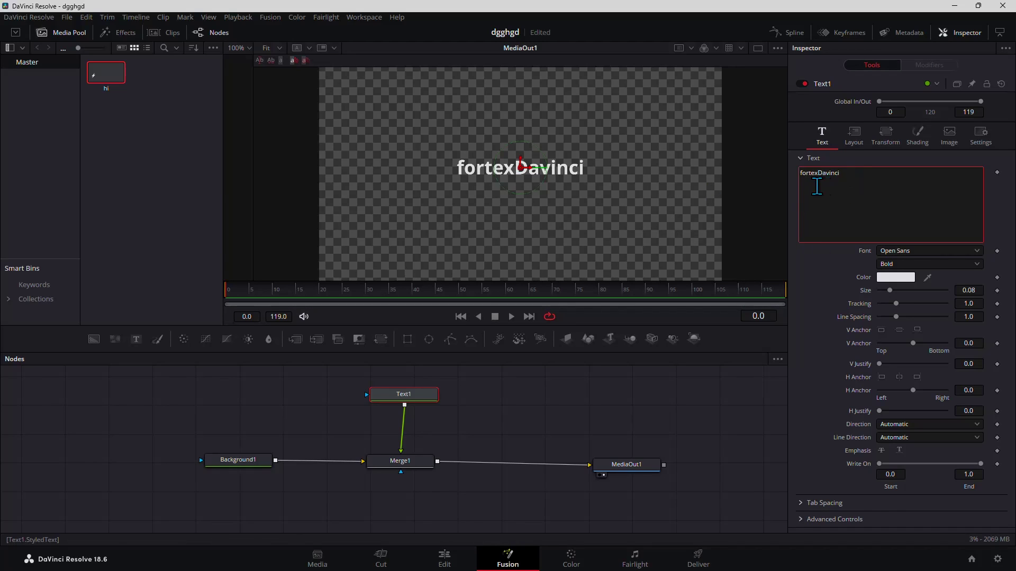
Set the text's font to Arial with the Black style.
{"action": "left_click", "coordinate": [915, 250]}
{"action": "scroll", "coordinate": [928, 292], "scroll_direction": "up", "scroll_amount": 10}
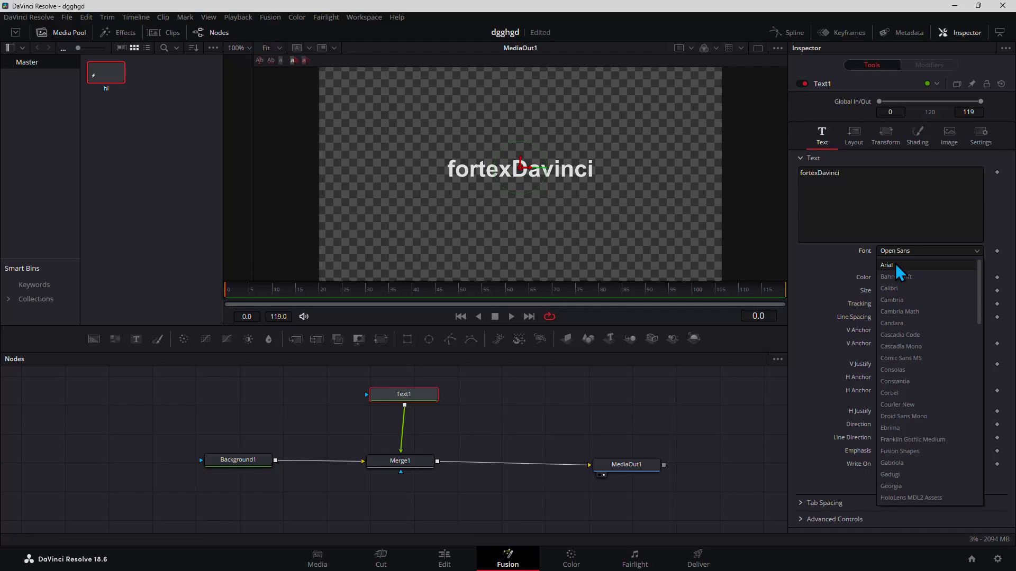
{"action": "left_click", "coordinate": [905, 265]}
{"action": "left_click", "coordinate": [905, 264]}
{"action": "left_click", "coordinate": [907, 300]}
Color the text blue (#0000ff) and set its size to about 0.0866, keeping the vertical anchor at 0.
{"action": "left_click", "coordinate": [896, 278]}
{"action": "left_click", "coordinate": [380, 236]}
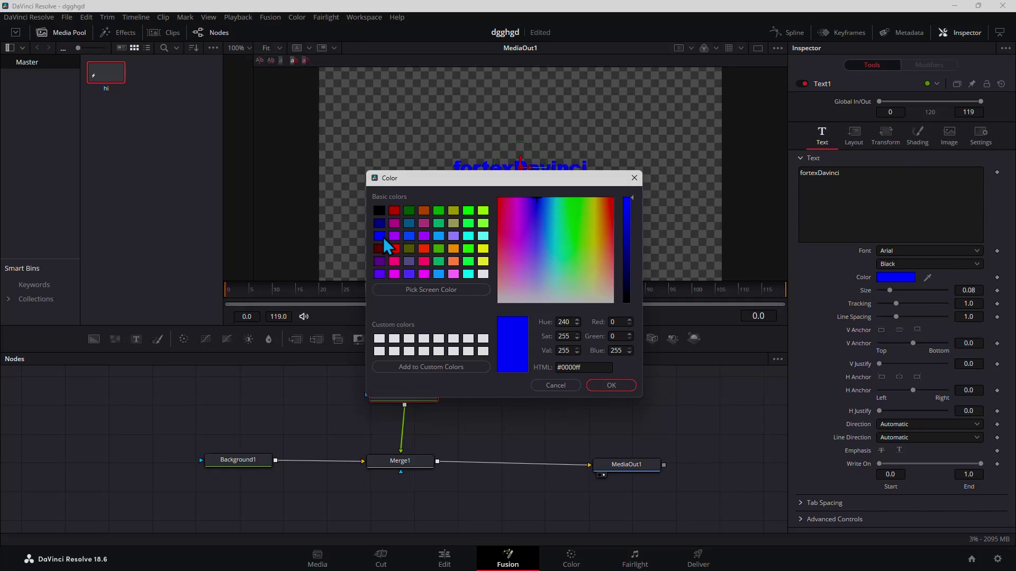
{"action": "left_click", "coordinate": [633, 385]}
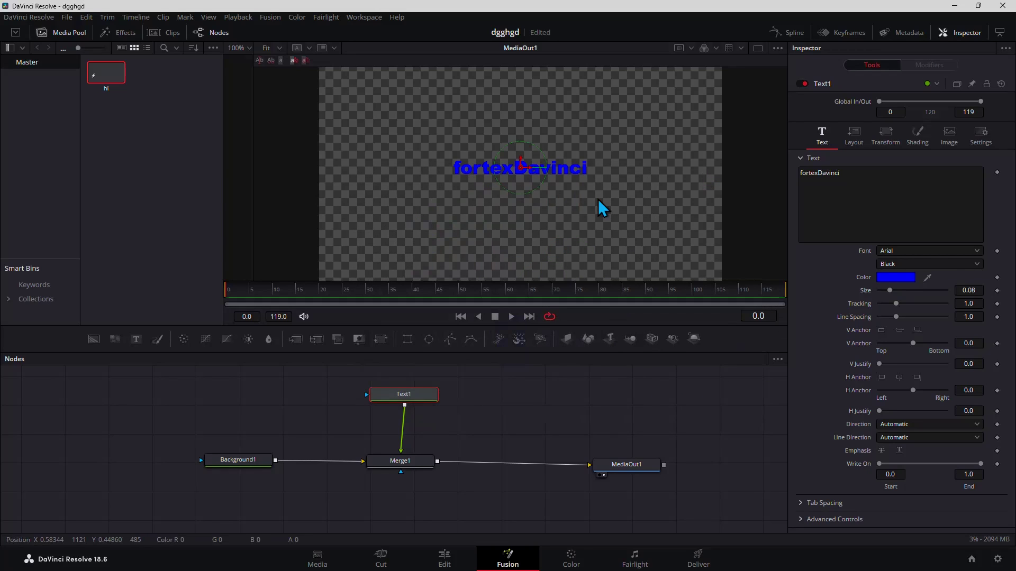
{"action": "left_click_drag", "start_coordinate": [889, 290], "coordinate": [890, 291]}
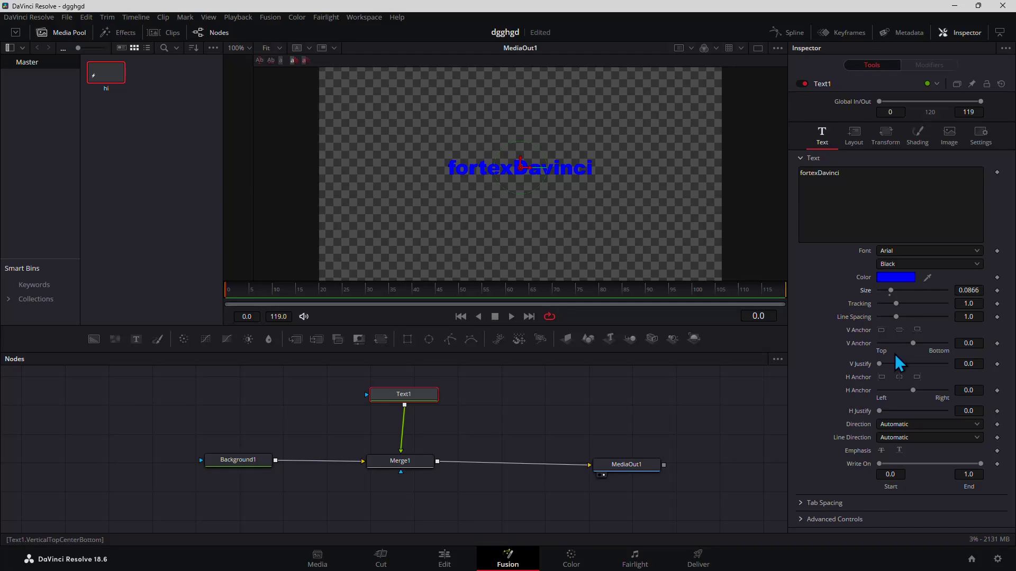
{"action": "left_click_drag", "start_coordinate": [911, 344], "coordinate": [866, 345]}
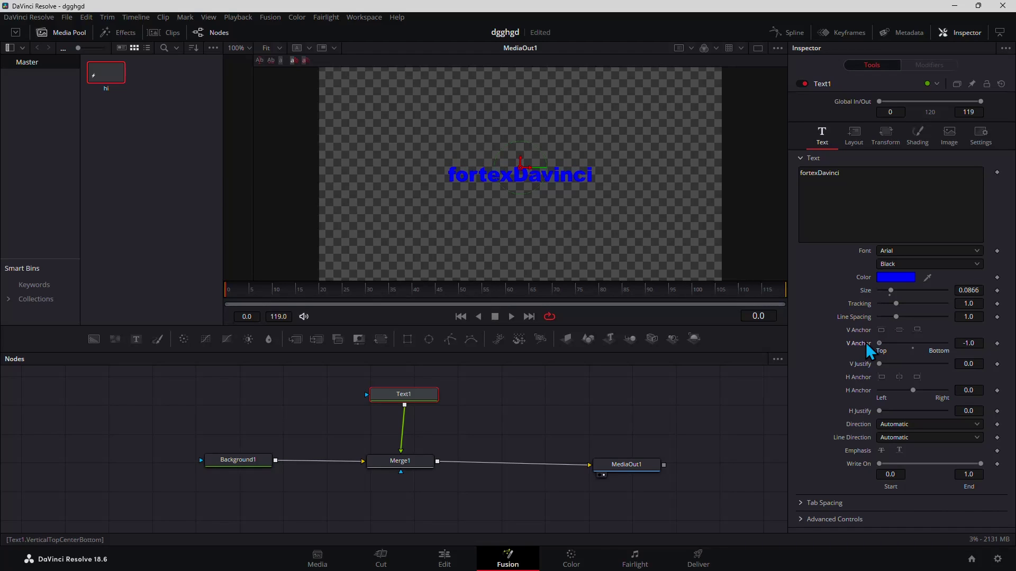
{"action": "left_click", "coordinate": [913, 349]}
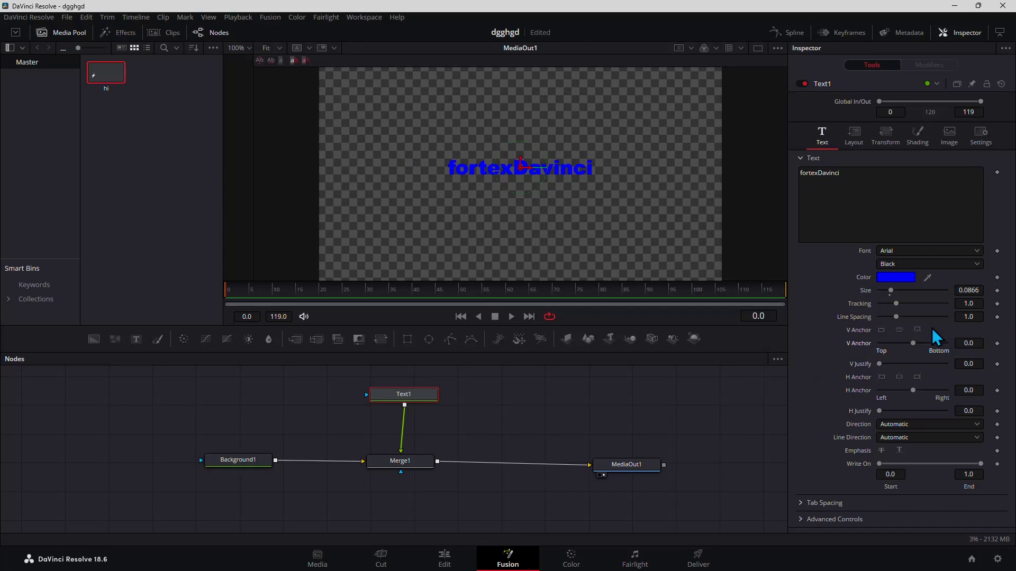
Insert a second Merge node after Merge1 and add an sRectangle node in the free space above it.
{"action": "left_click", "coordinate": [400, 461]}
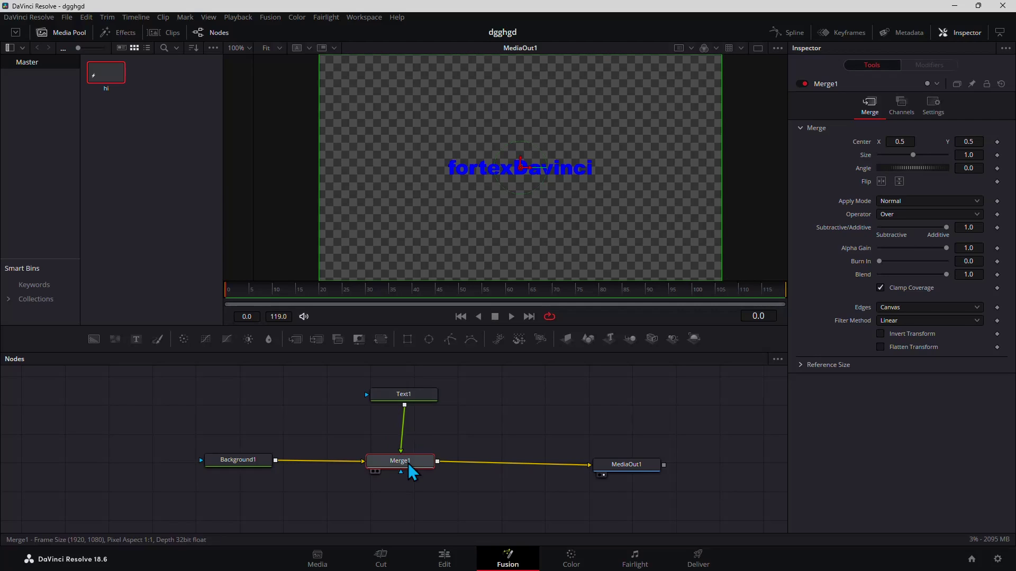
{"action": "left_click", "coordinate": [296, 339]}
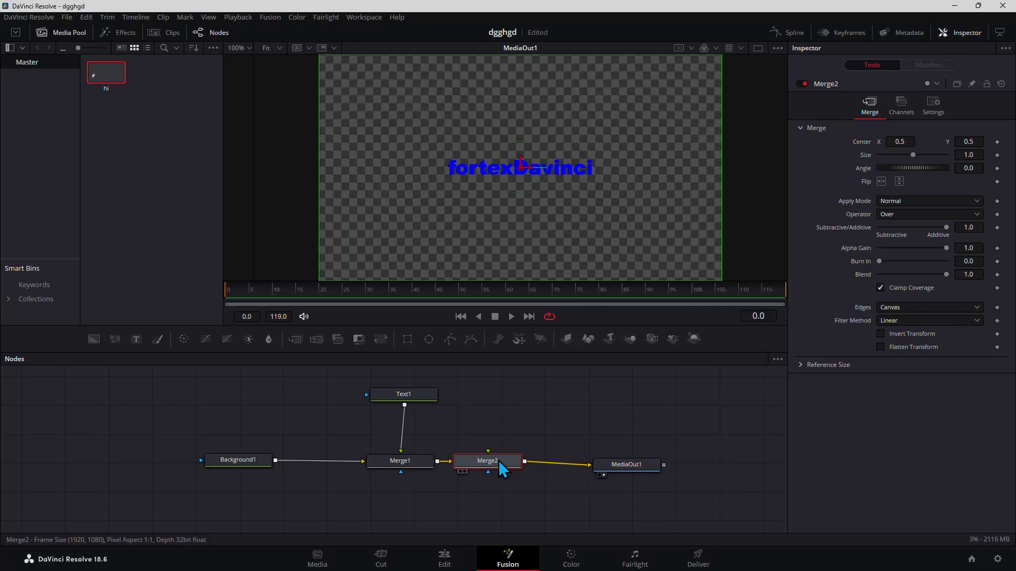
{"action": "left_click", "coordinate": [512, 417]}
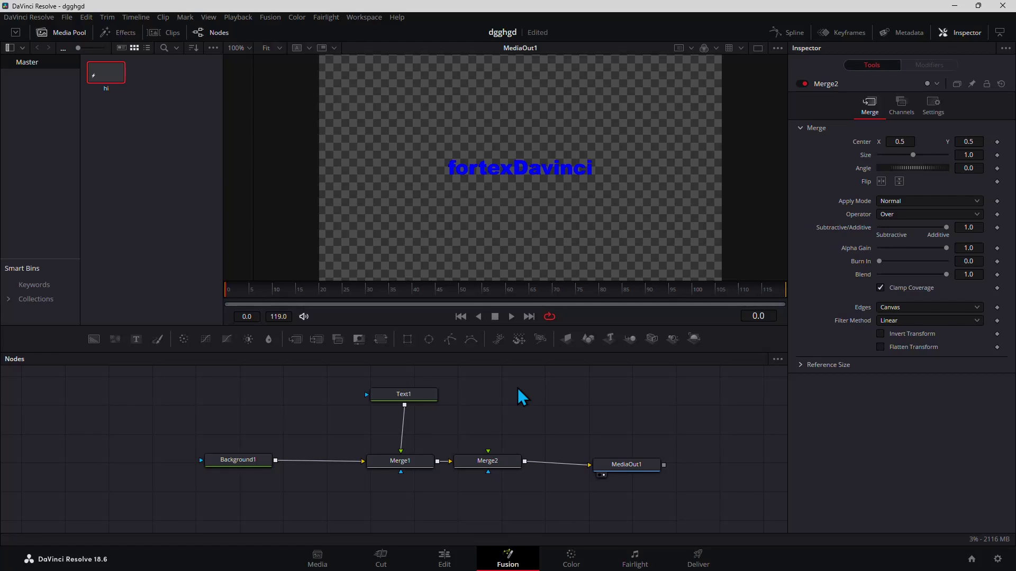
{"action": "key", "text": "shift+space"}
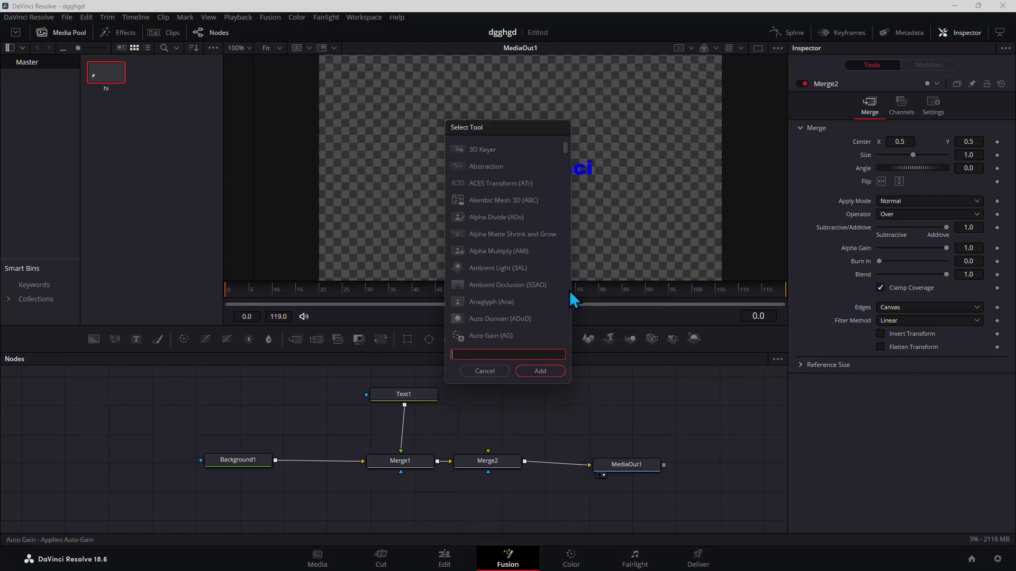
{"action": "left_click_drag", "start_coordinate": [565, 159], "coordinate": [551, 306]}
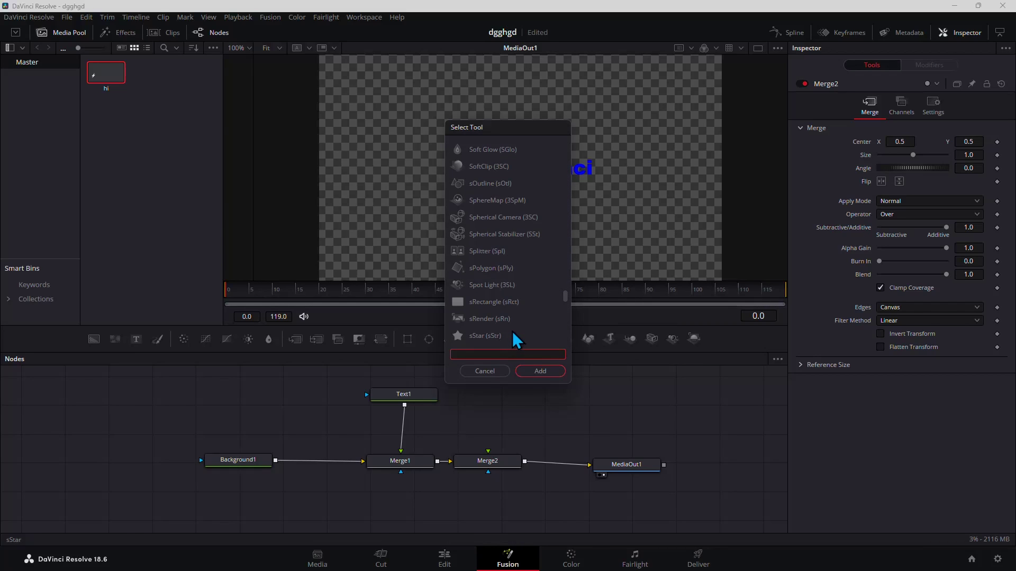
{"action": "type", "text": "s"}
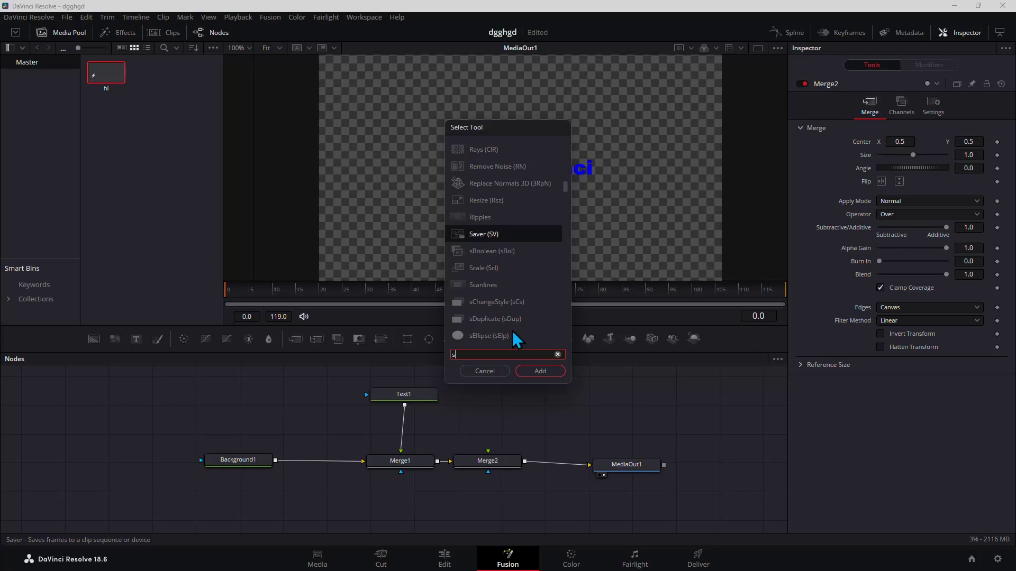
{"action": "type", "text": "rec"}
{"action": "left_click", "coordinate": [507, 152]}
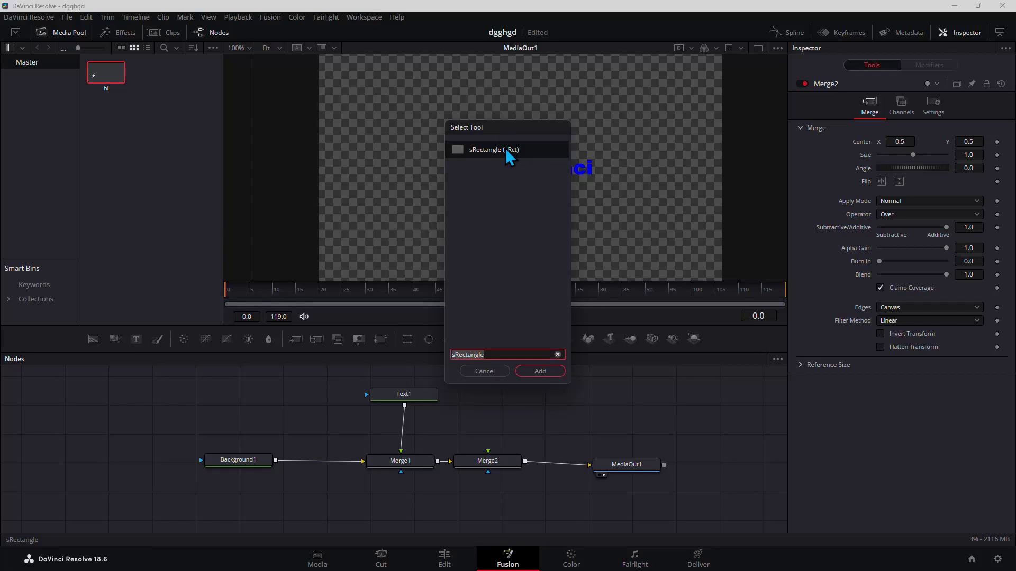
{"action": "left_click", "coordinate": [536, 373]}
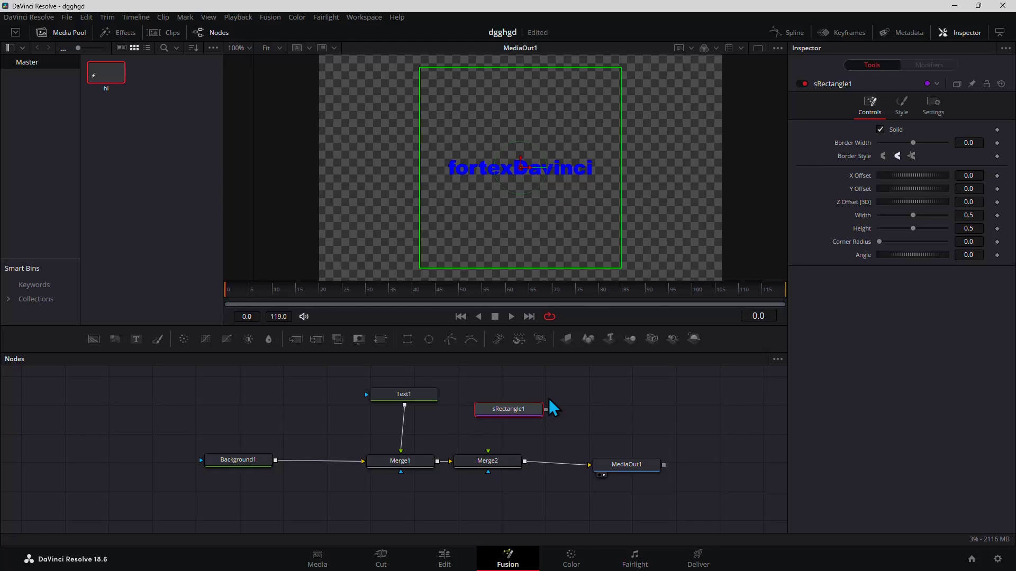
Add an sRender node fed by sRectangle1.
{"action": "key", "text": "shift+space"}
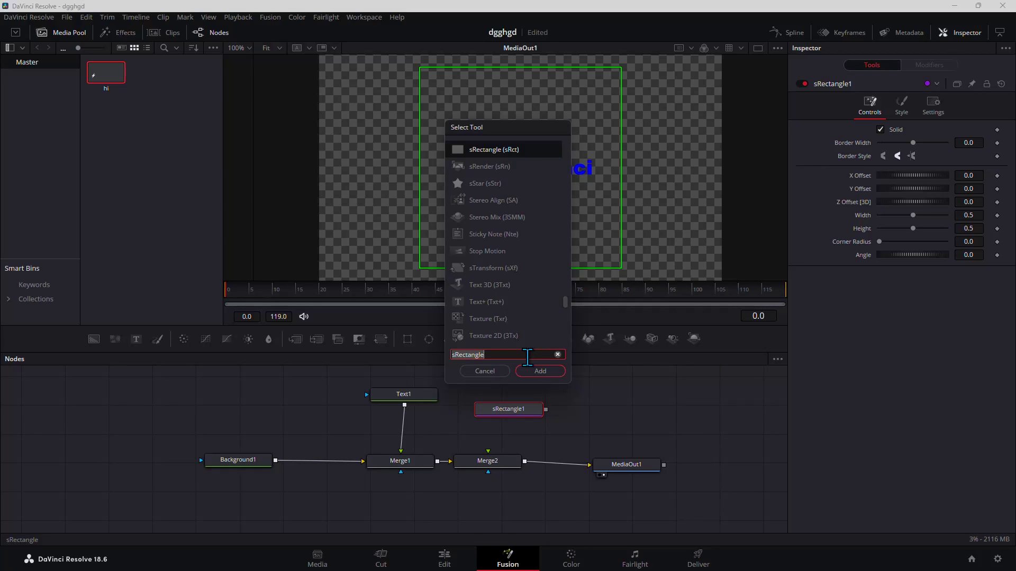
{"action": "type", "text": "sre"}
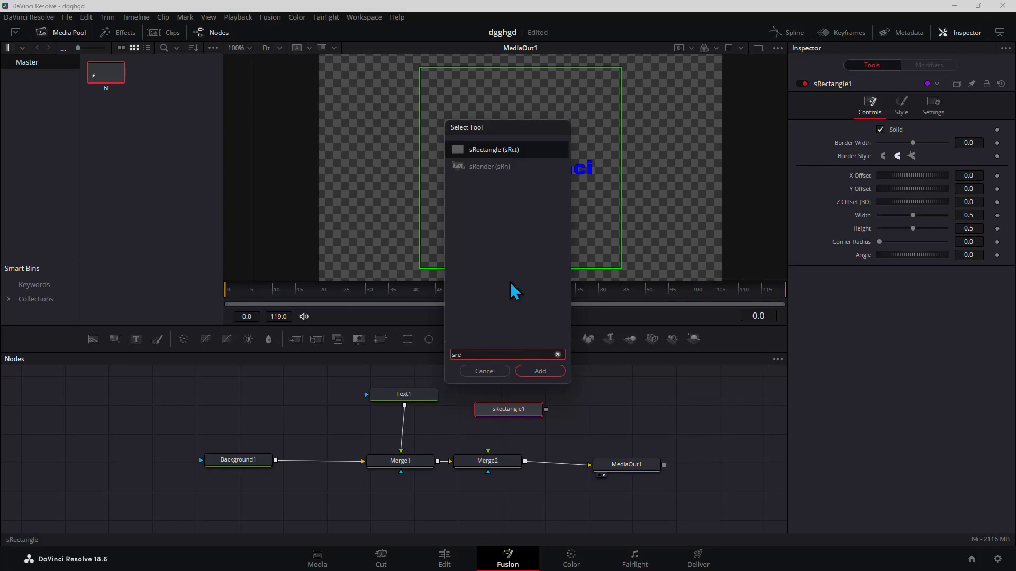
{"action": "left_click", "coordinate": [509, 167]}
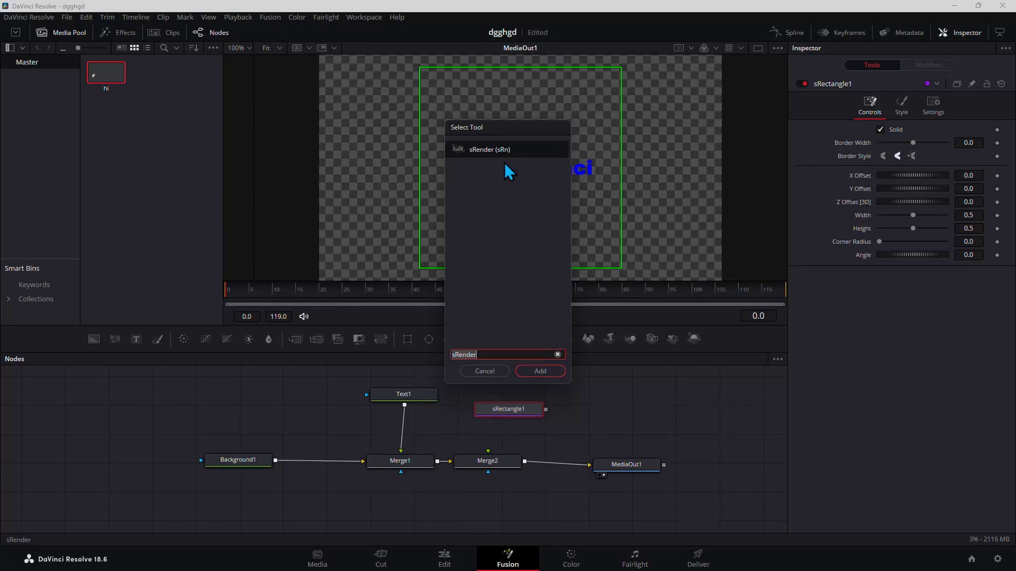
{"action": "left_click", "coordinate": [539, 372]}
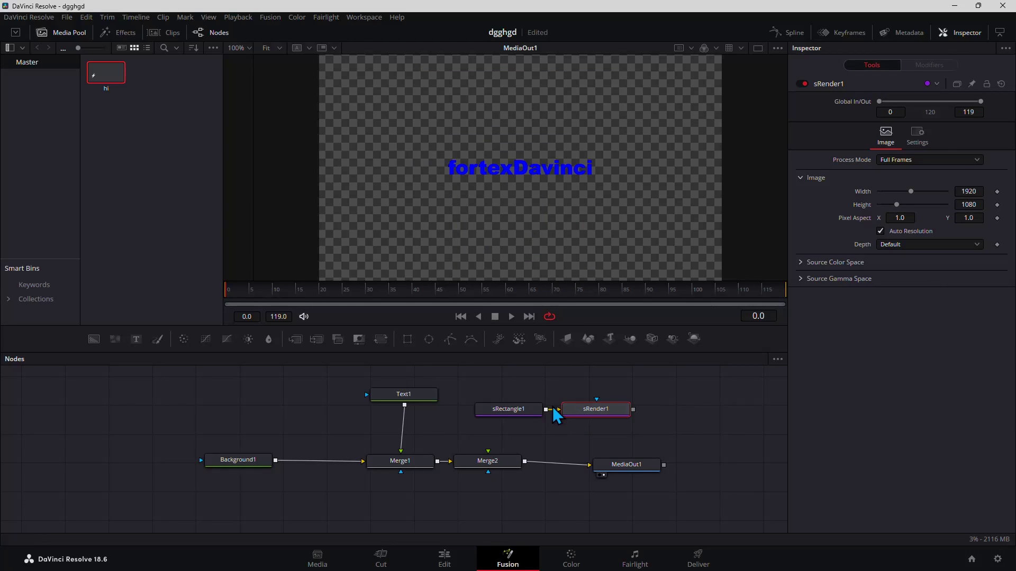
Connect sRender1 to the foreground input of Merge2 and stack sRectangle1 and sRender1 vertically above it.
{"action": "left_click_drag", "start_coordinate": [517, 413], "coordinate": [510, 390]}
{"action": "left_click_drag", "start_coordinate": [634, 411], "coordinate": [497, 464]}
{"action": "left_click_drag", "start_coordinate": [587, 418], "coordinate": [493, 435]}
{"action": "left_click", "coordinate": [492, 427]}
{"action": "left_click", "coordinate": [503, 388]}
{"action": "left_click", "coordinate": [509, 423]}
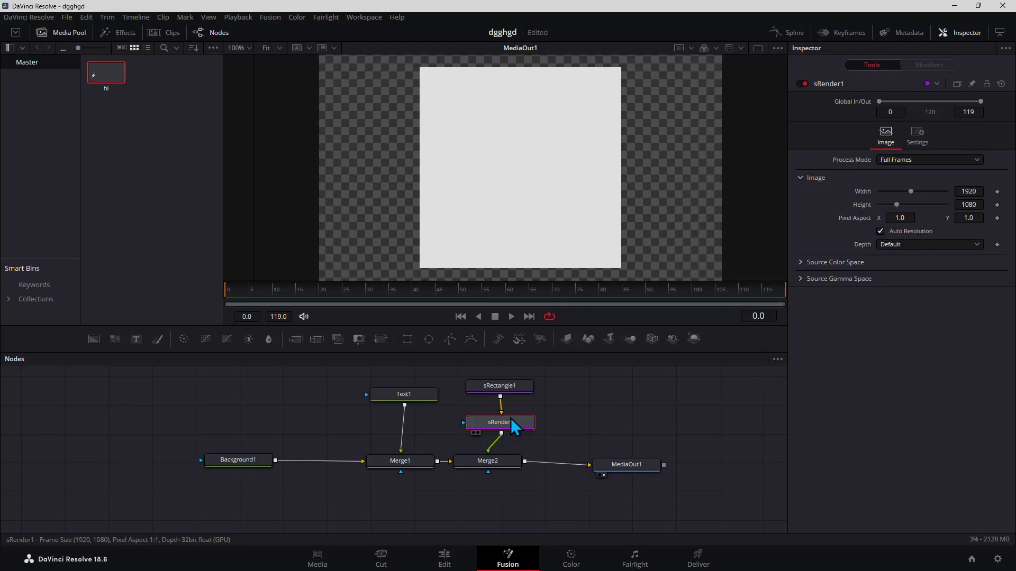
Turn off sRectangle1's solid fill, give it a border width of 0.025, and size it to 0.402 wide by 0.079 high.
{"action": "left_click", "coordinate": [517, 392]}
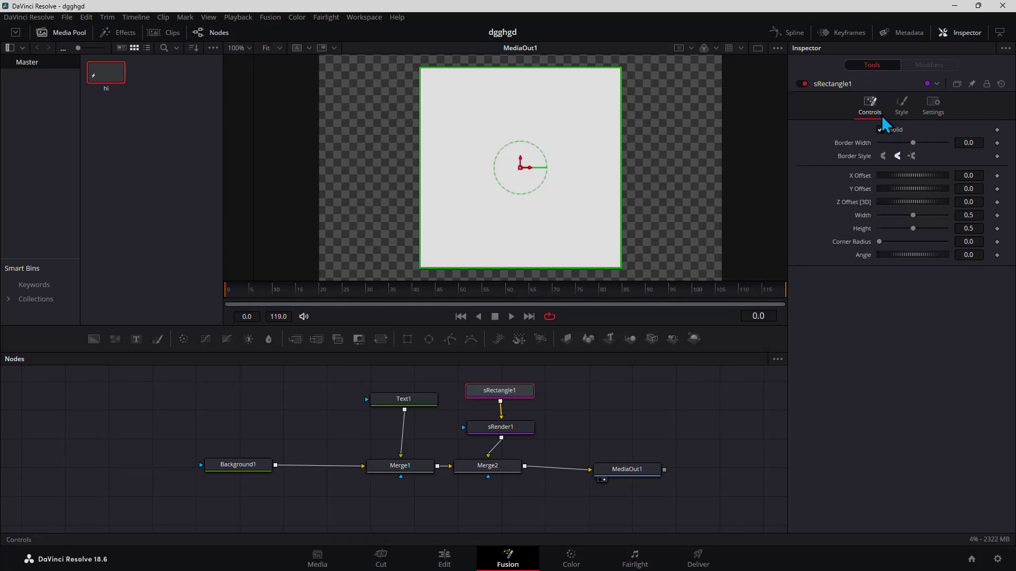
{"action": "left_click", "coordinate": [881, 130]}
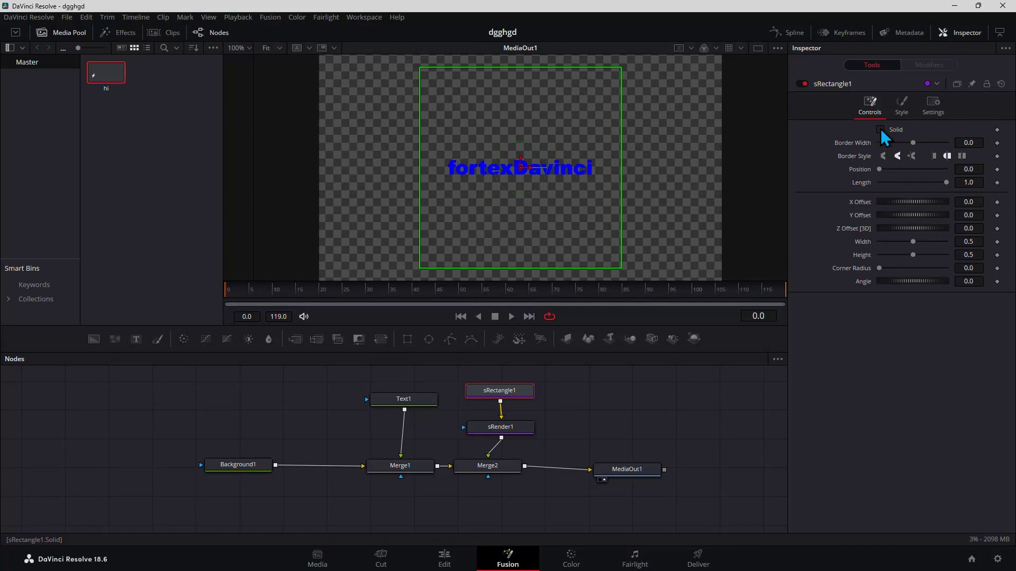
{"action": "left_click_drag", "start_coordinate": [913, 143], "coordinate": [919, 154]}
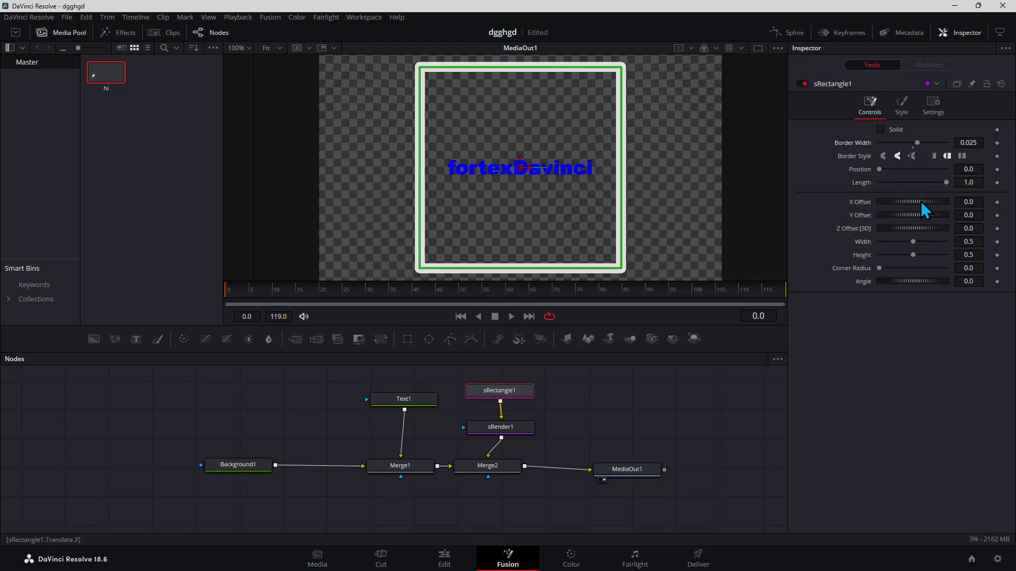
{"action": "left_click_drag", "start_coordinate": [912, 255], "coordinate": [887, 260]}
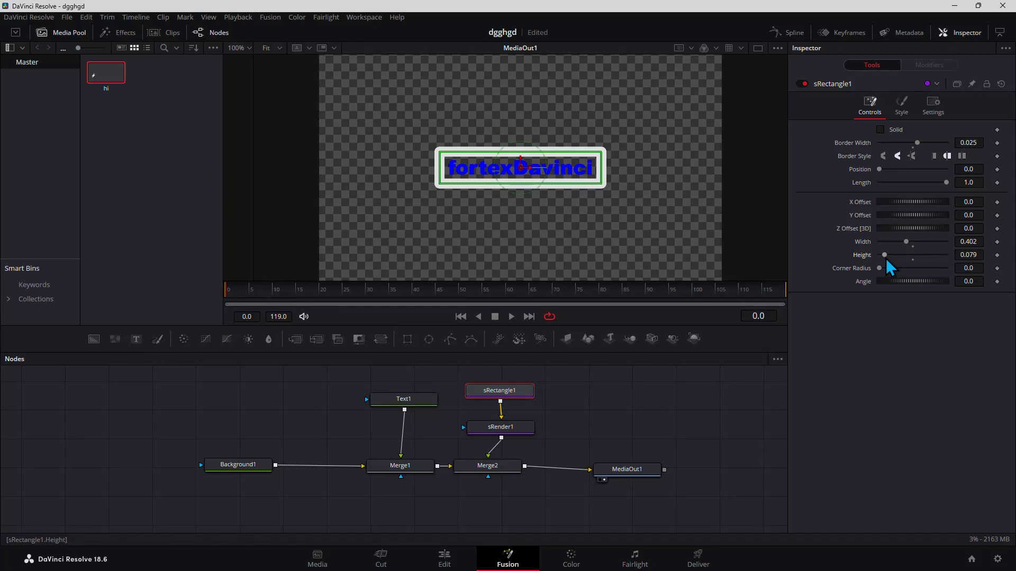
{"action": "left_click", "coordinate": [672, 422]}
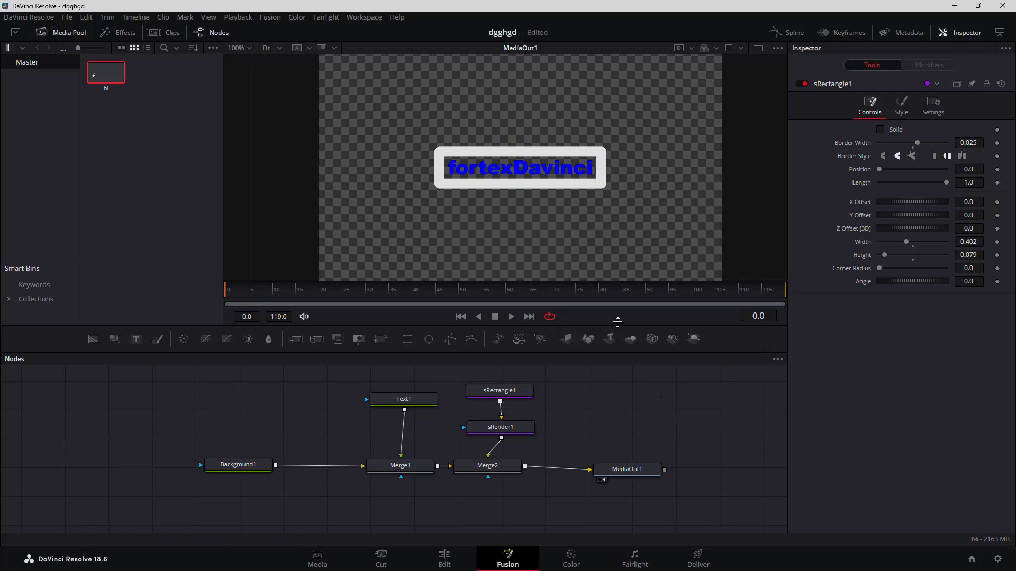
Thin sRectangle1's border to 0.019 and tighten the frame around the text to 0.394 wide by 0.071 high with square corners.
{"action": "left_click", "coordinate": [517, 394]}
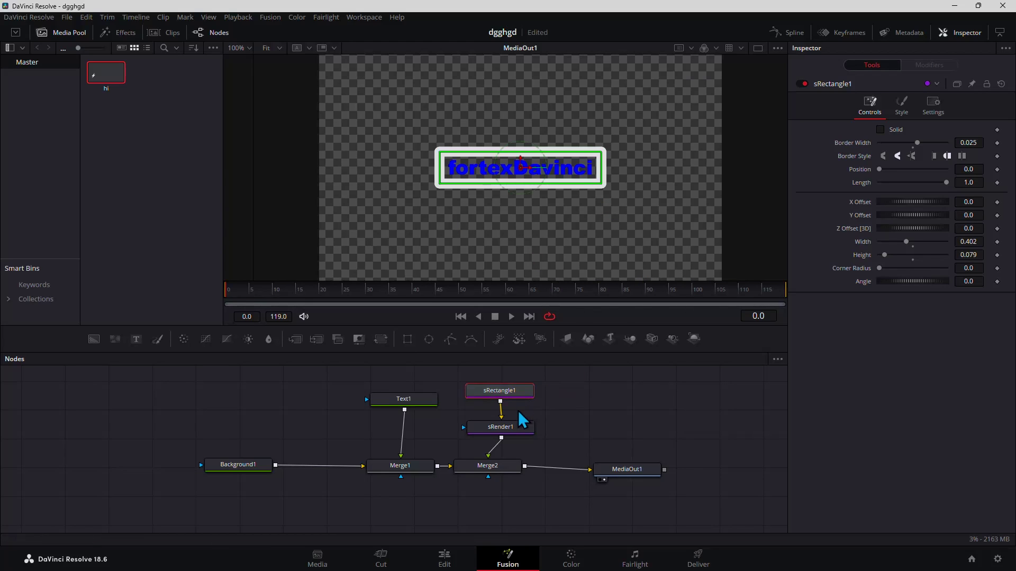
{"action": "mouse_move", "coordinate": [918, 143]}
{"action": "left_mouse_down"}
{"action": "mouse_move", "coordinate": [956, 144]}
{"action": "mouse_move", "coordinate": [916, 144]}
{"action": "left_mouse_up"}
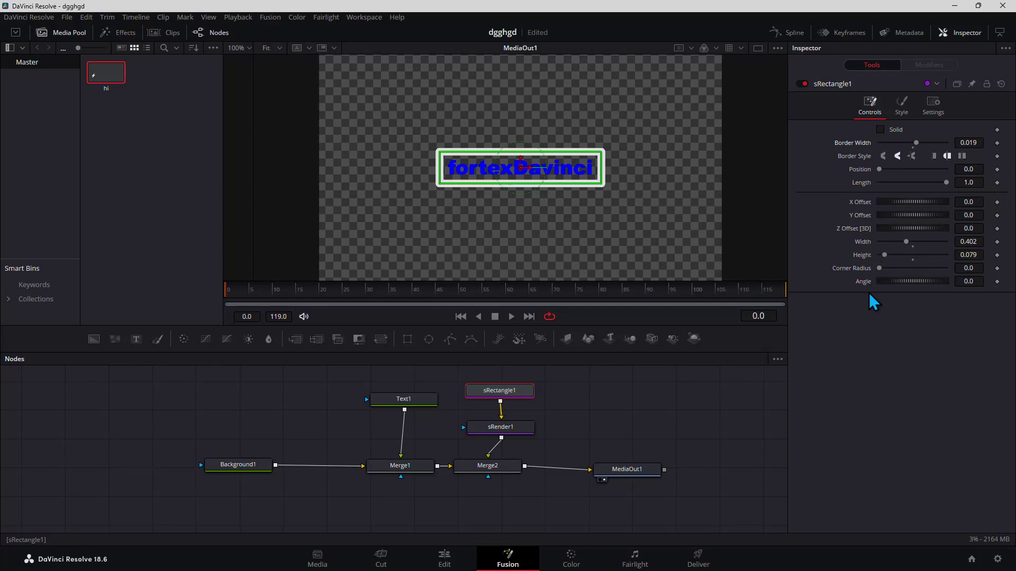
{"action": "left_click_drag", "start_coordinate": [879, 268], "coordinate": [947, 269]}
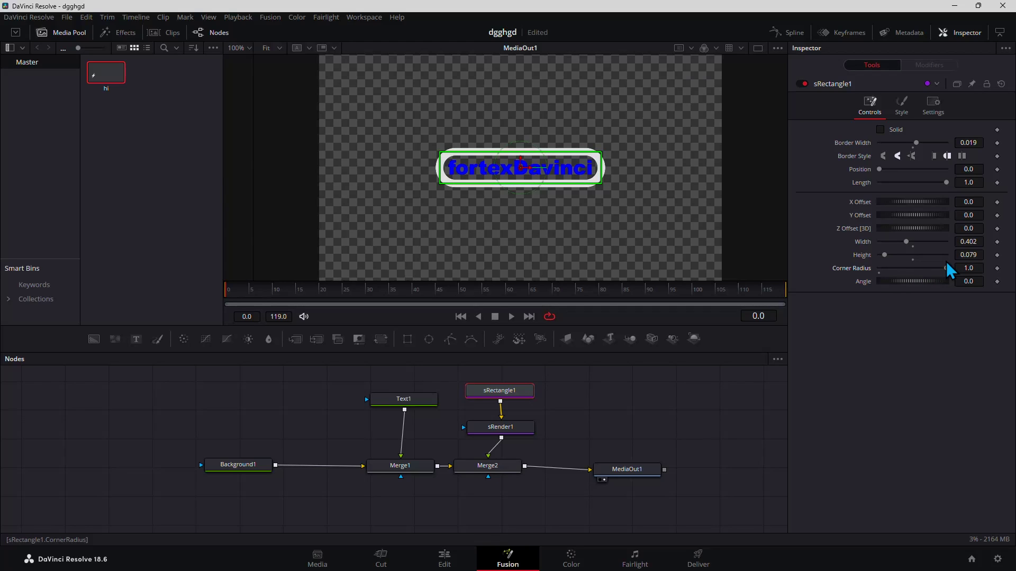
{"action": "key", "text": "ctrl+z"}
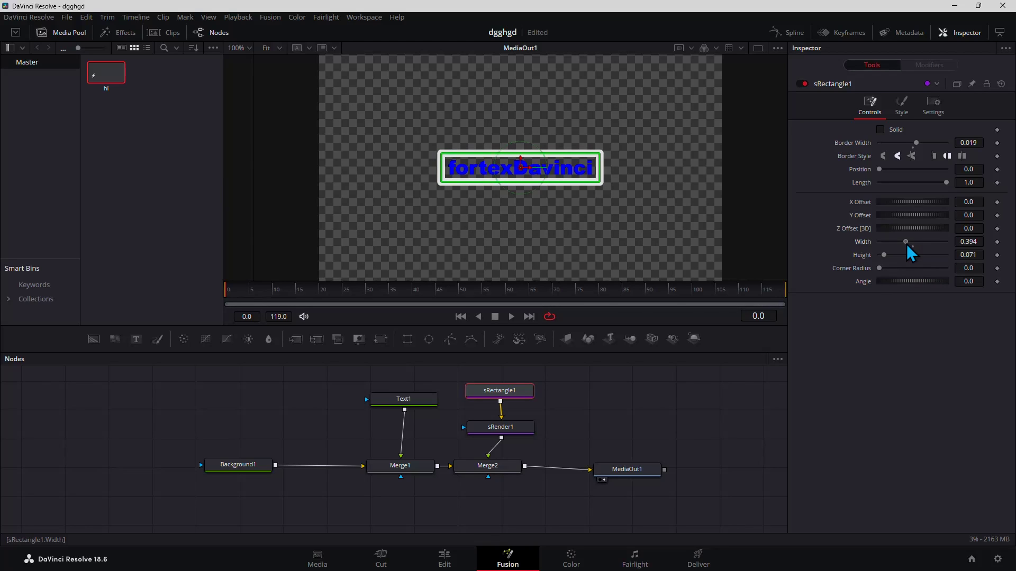
{"action": "left_click", "coordinate": [696, 430]}
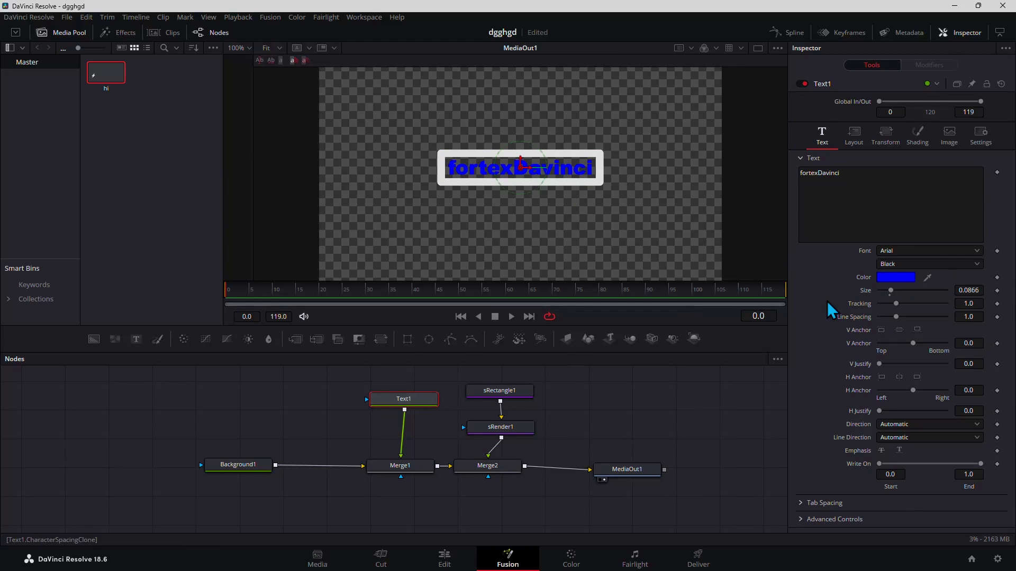
{"action": "left_click", "coordinate": [697, 392]}
{"action": "left_click", "coordinate": [527, 393]}
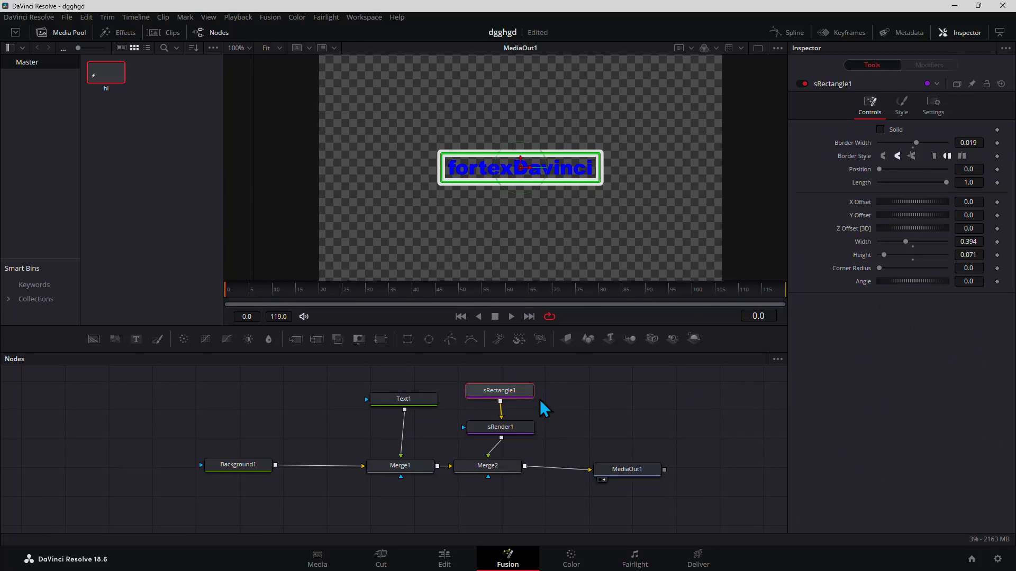
{"action": "left_click", "coordinate": [524, 426]}
{"action": "left_click", "coordinate": [658, 406]}
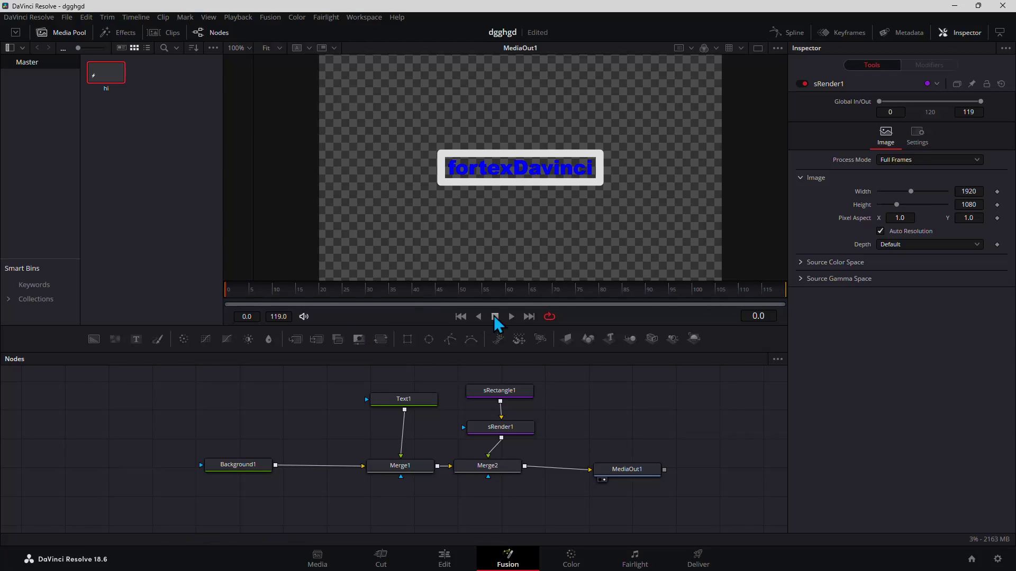
Keyframe sRectangle1's border length from 0.0 at frame 0 to 1.0 at frame 60.
{"action": "left_click", "coordinate": [502, 393]}
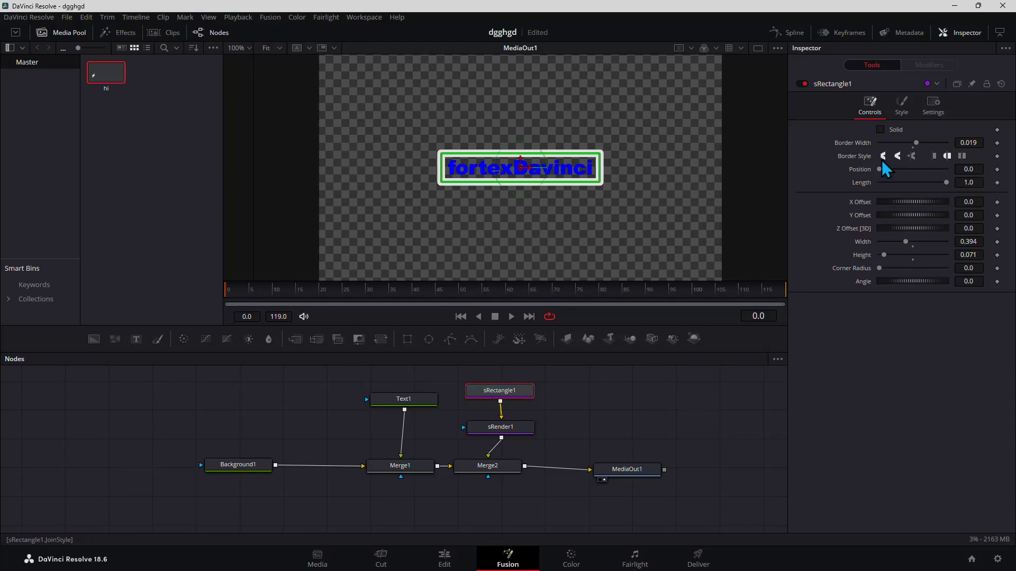
{"action": "mouse_move", "coordinate": [943, 185]}
{"action": "left_mouse_down"}
{"action": "mouse_move", "coordinate": [859, 197]}
{"action": "mouse_move", "coordinate": [983, 190]}
{"action": "left_mouse_up"}
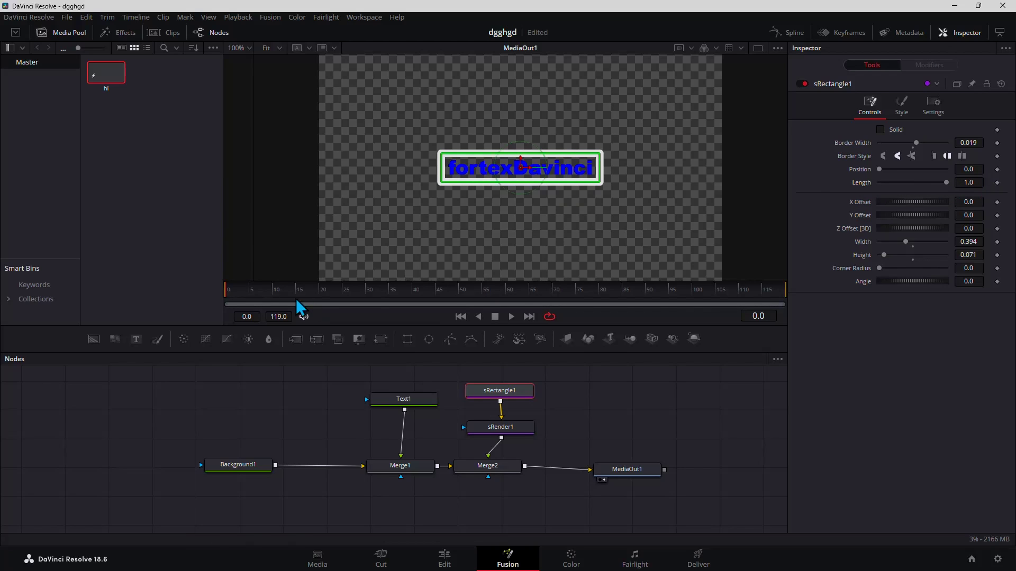
{"action": "left_click", "coordinate": [232, 292]}
{"action": "mouse_move", "coordinate": [236, 289]}
{"action": "left_mouse_down"}
{"action": "mouse_move", "coordinate": [250, 287]}
{"action": "mouse_move", "coordinate": [229, 290]}
{"action": "left_mouse_up"}
{"action": "left_click_drag", "start_coordinate": [946, 183], "coordinate": [834, 195]}
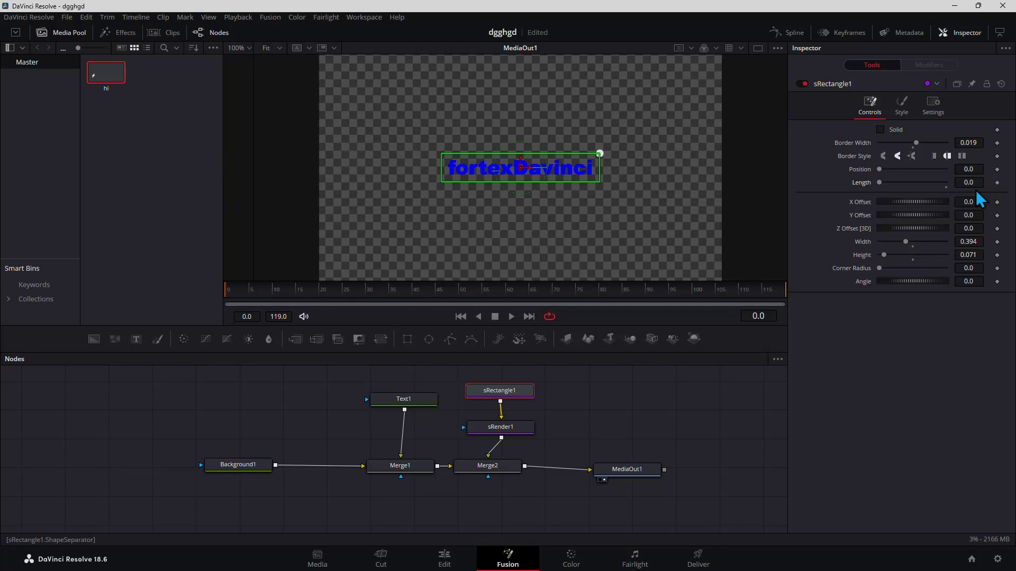
{"action": "left_click", "coordinate": [997, 183]}
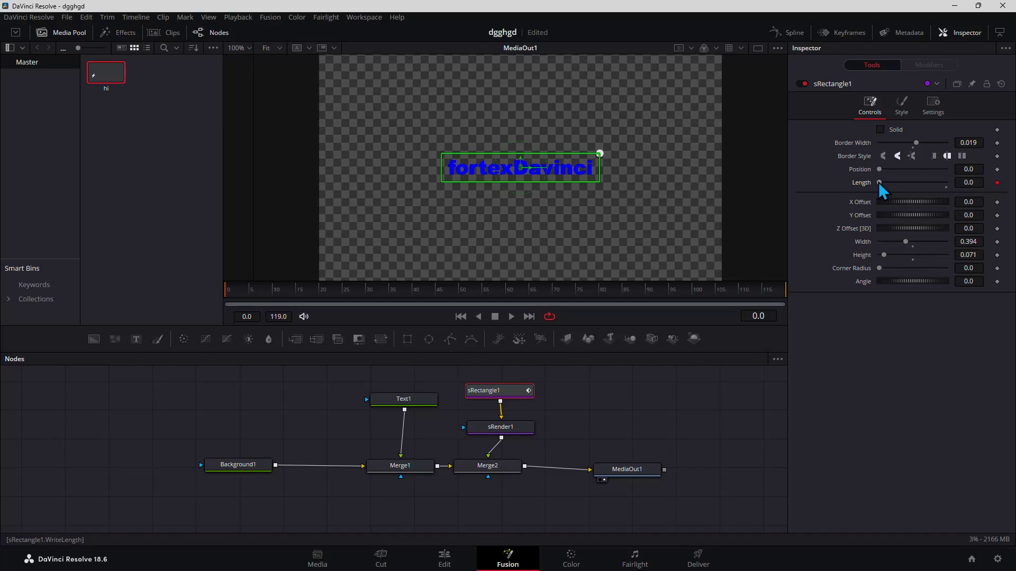
{"action": "left_click_drag", "start_coordinate": [228, 292], "coordinate": [508, 305]}
{"action": "left_click_drag", "start_coordinate": [881, 183], "coordinate": [947, 183]}
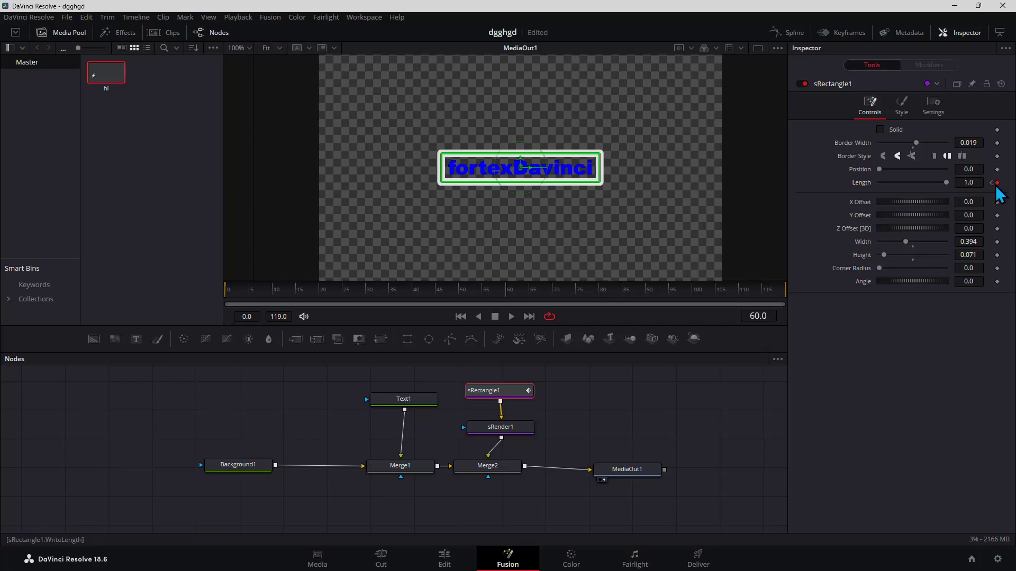
Play the border animation from the first frame and go to the last frame, 119.
{"action": "left_click", "coordinate": [461, 317]}
{"action": "left_click", "coordinate": [511, 316]}
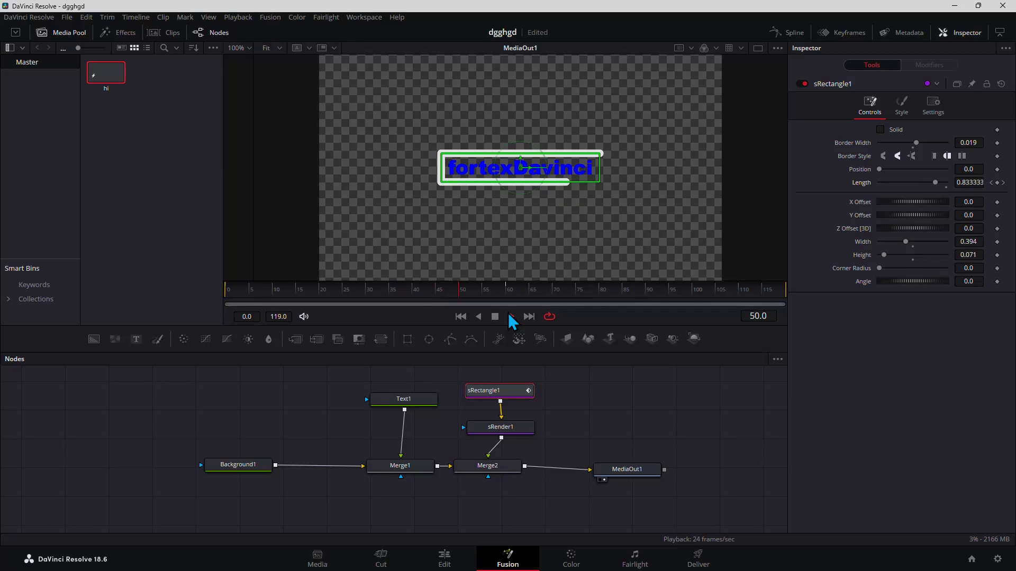
{"action": "left_click", "coordinate": [492, 317]}
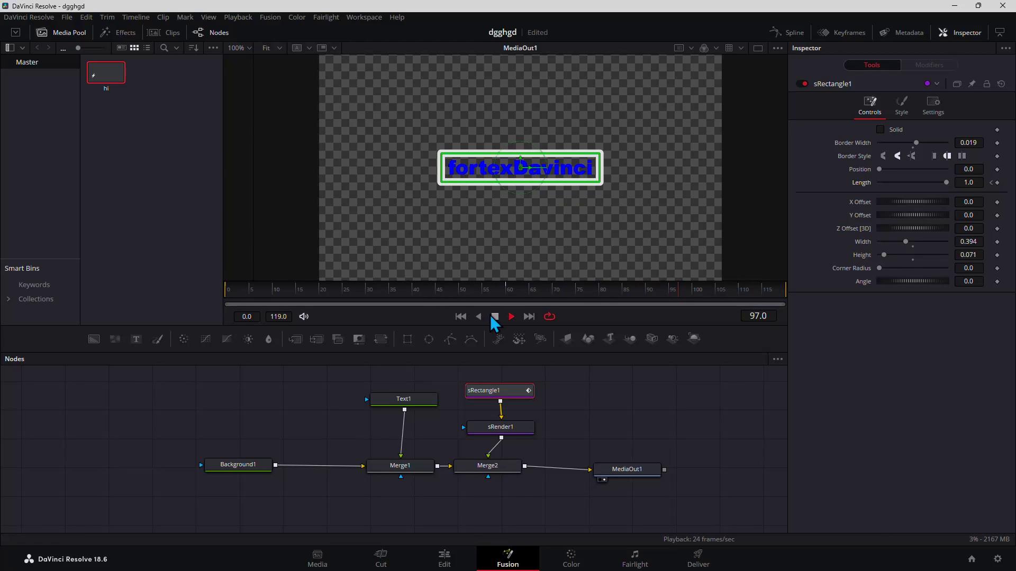
{"action": "left_click", "coordinate": [462, 318]}
{"action": "left_click", "coordinate": [511, 317]}
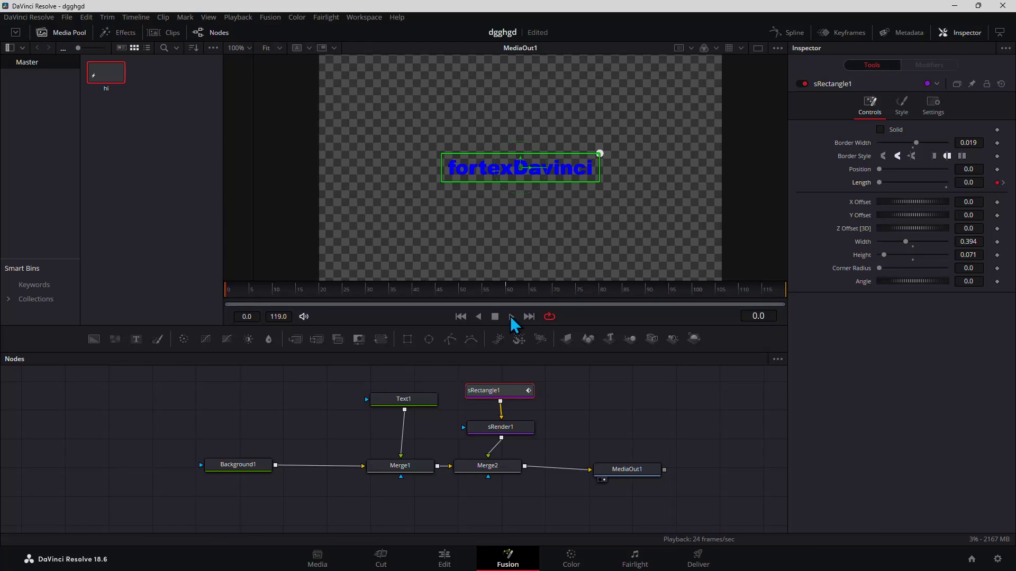
{"action": "left_click", "coordinate": [495, 317]}
{"action": "left_click", "coordinate": [529, 316]}
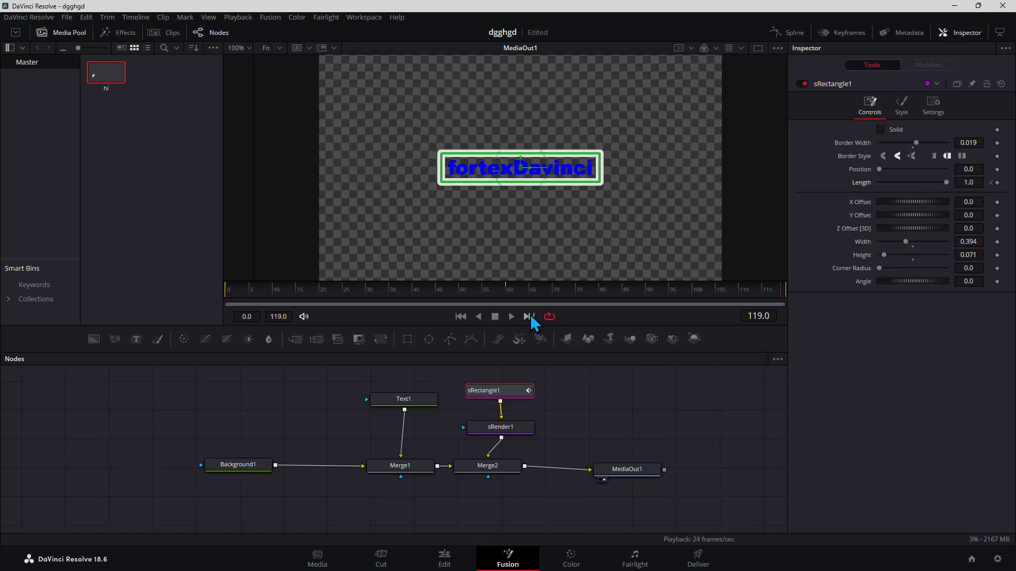
Color sRectangle1 blue (#0000ff) by setting red and green to 0.0 in its style.
{"action": "left_click", "coordinate": [519, 391]}
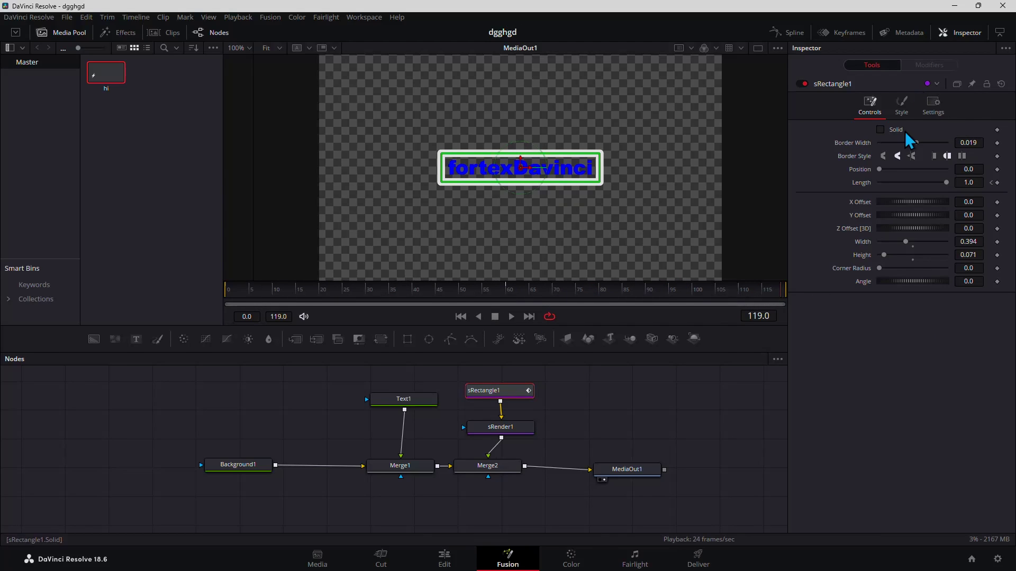
{"action": "left_click", "coordinate": [901, 106]}
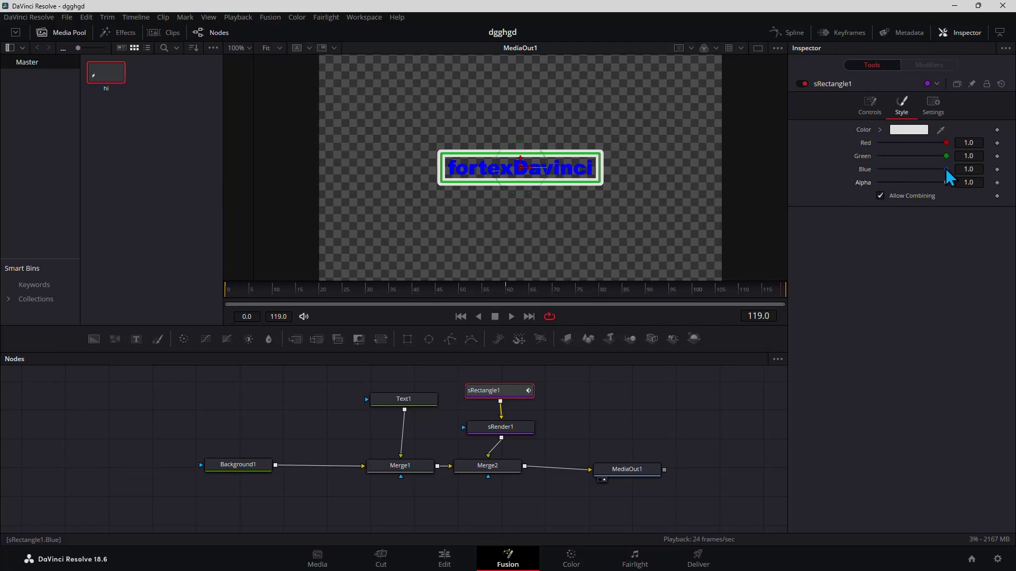
{"action": "left_click_drag", "start_coordinate": [947, 157], "coordinate": [878, 156]}
{"action": "left_click_drag", "start_coordinate": [946, 142], "coordinate": [876, 153]}
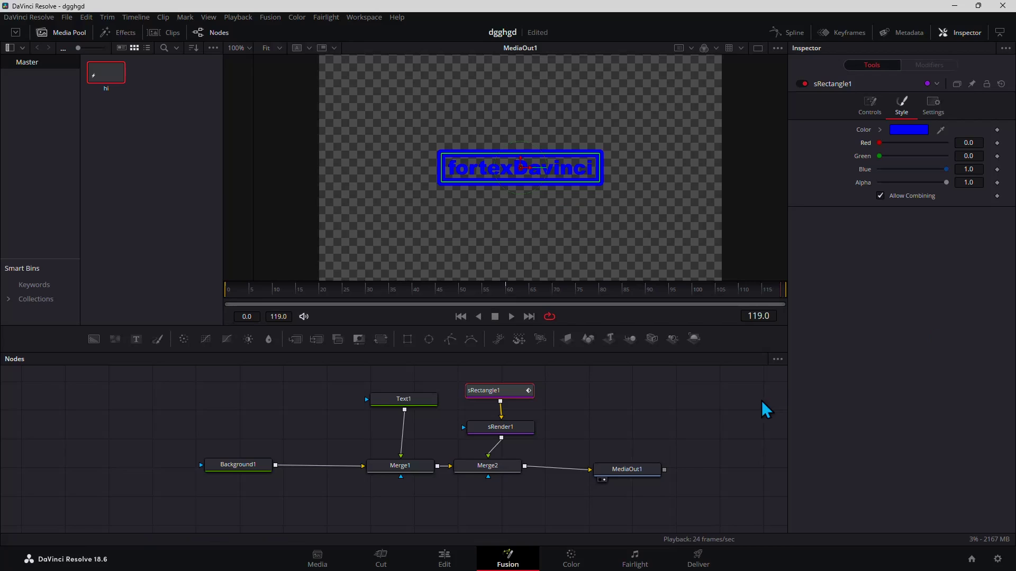
{"action": "left_click", "coordinate": [921, 133]}
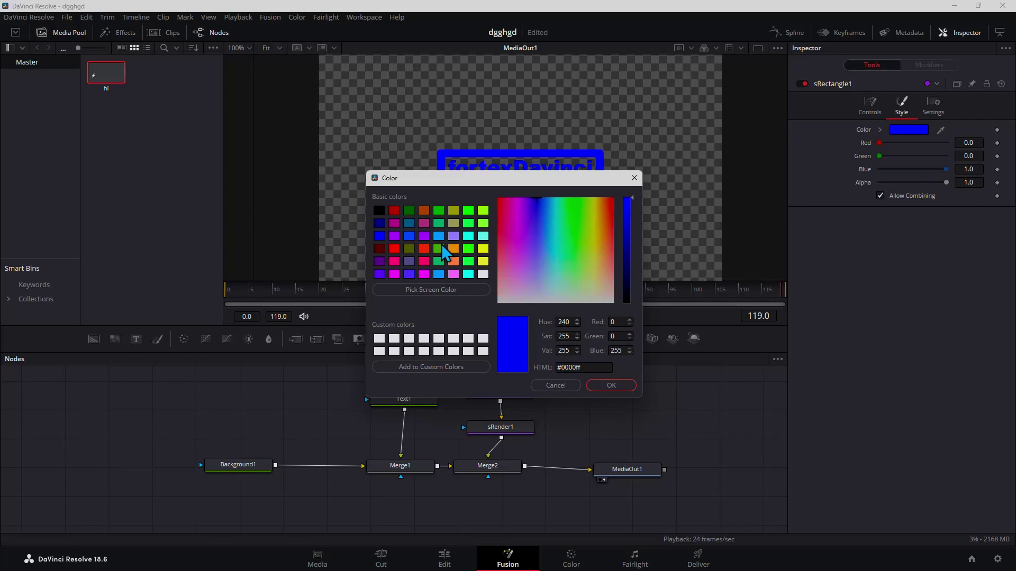
{"action": "left_click", "coordinate": [611, 385]}
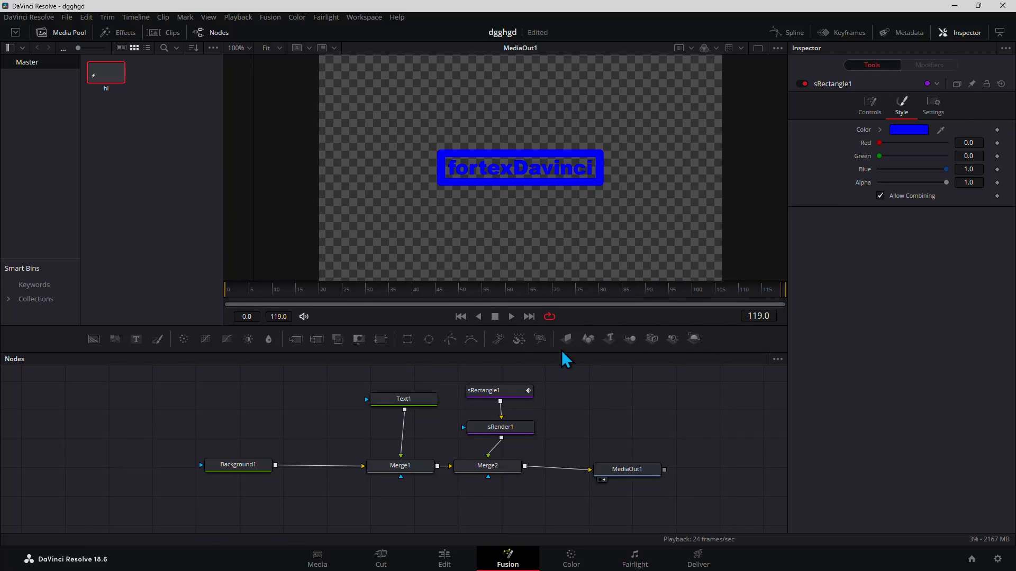
Place the hi composition at the start of a new timeline on the Edit page and play it back.
{"action": "left_click", "coordinate": [457, 564]}
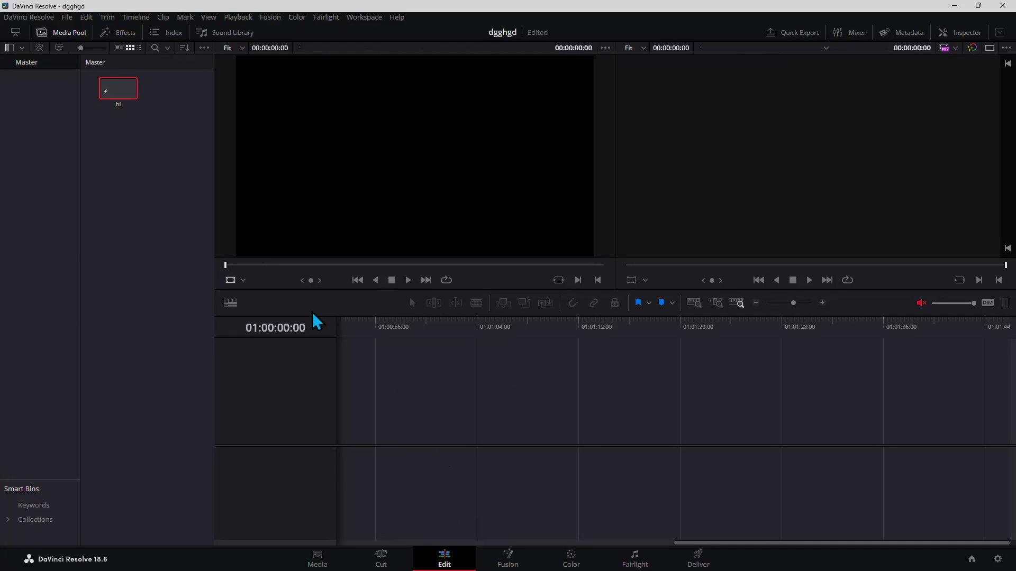
{"action": "left_click_drag", "start_coordinate": [110, 89], "coordinate": [343, 409]}
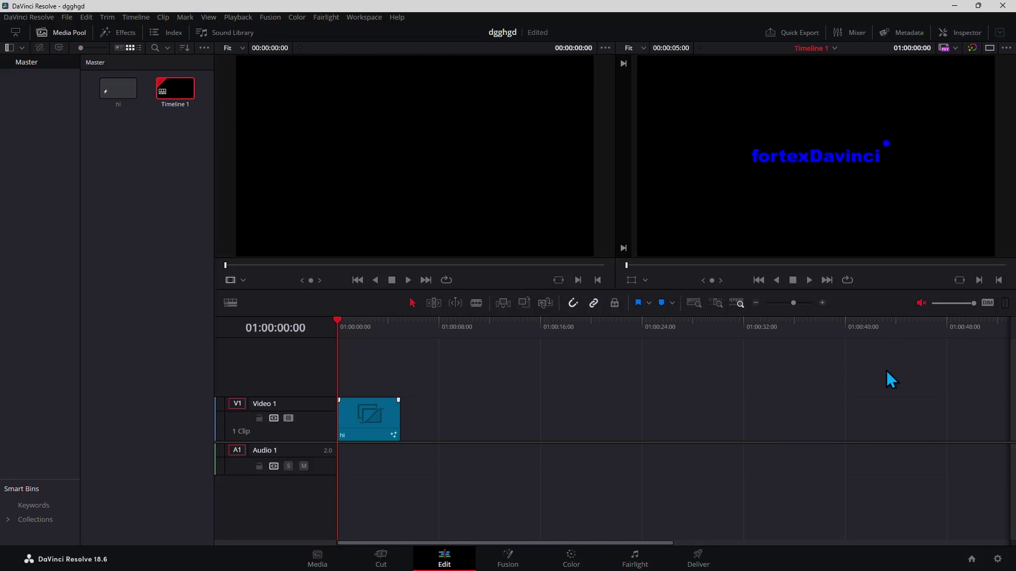
{"action": "left_click", "coordinate": [811, 284]}
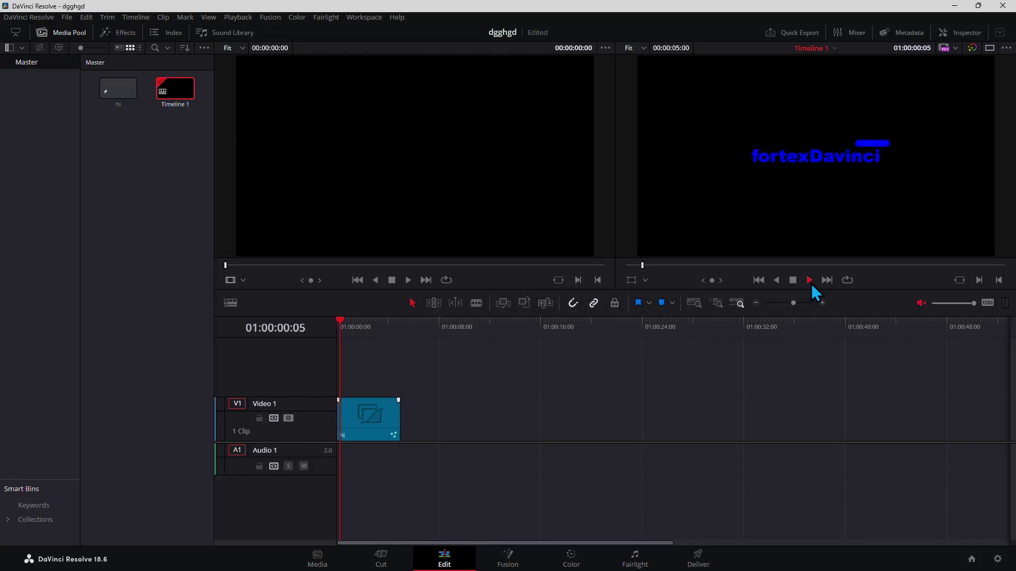